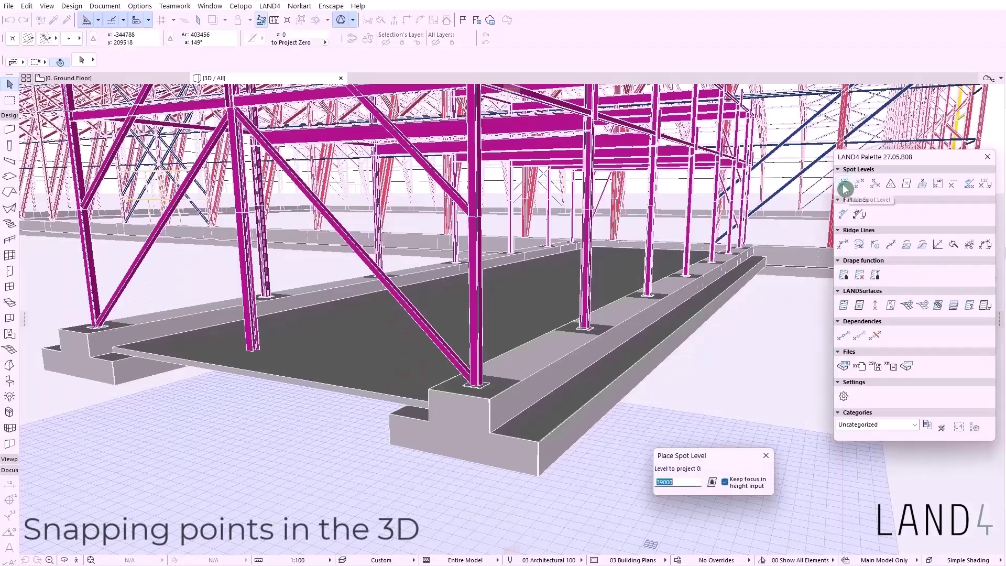
Place spot levels on the two outer top corners of the foundation's lower step in 3D, and return to the ground floor plan.
scroll(541, 432, up, 3)
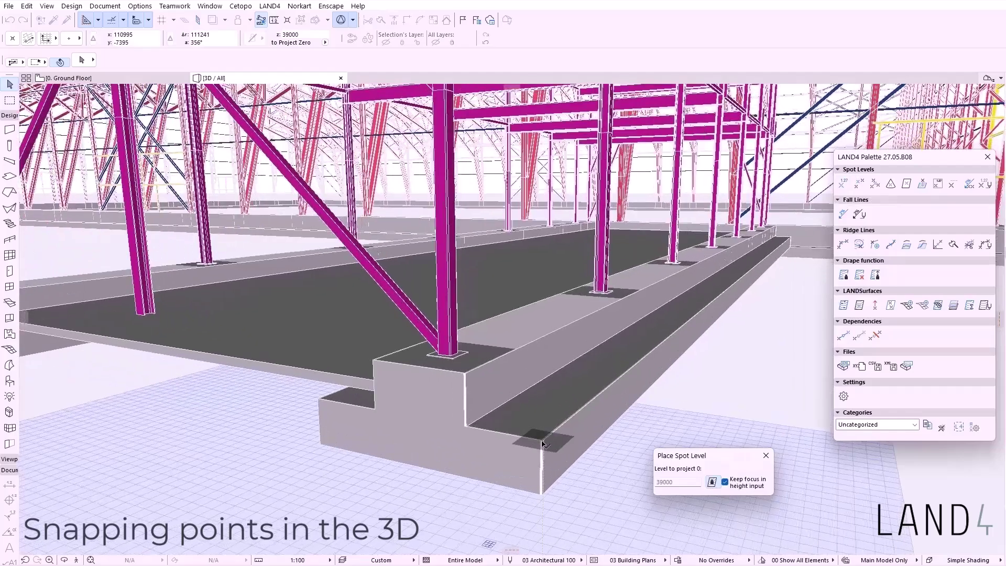
shift+middle_drag(322, 395, 430, 423)
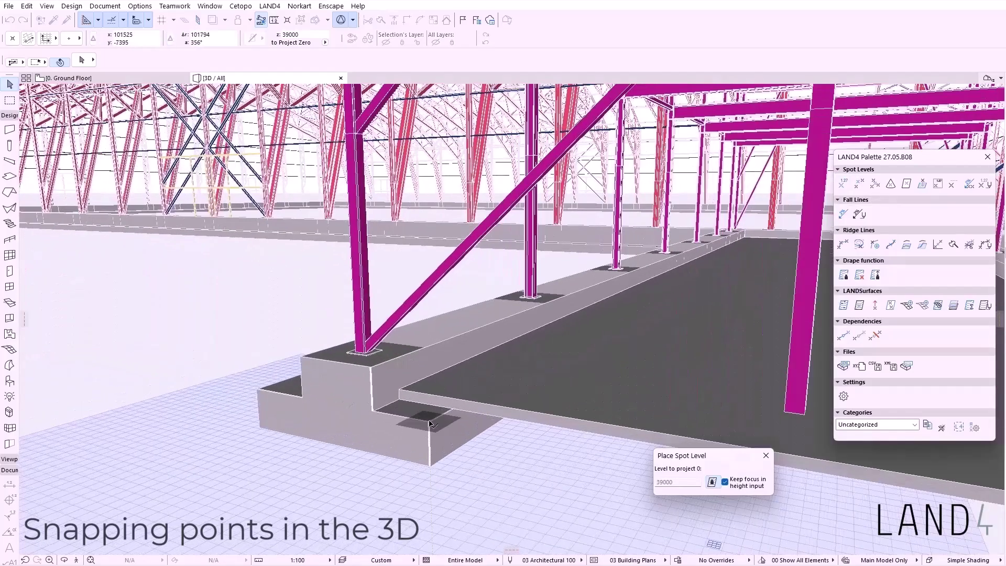
click(429, 420)
click(257, 388)
key(Escape)
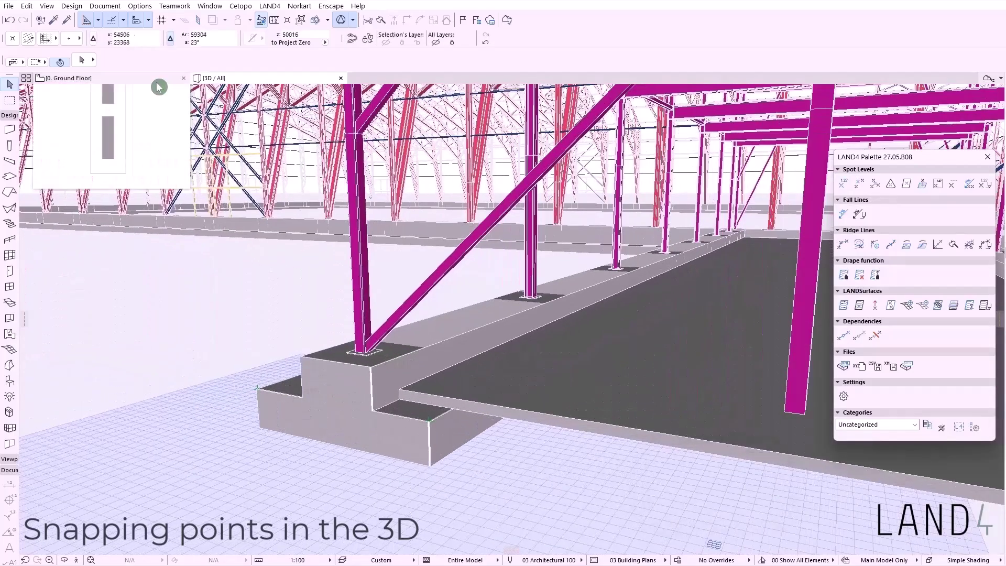
click(159, 87)
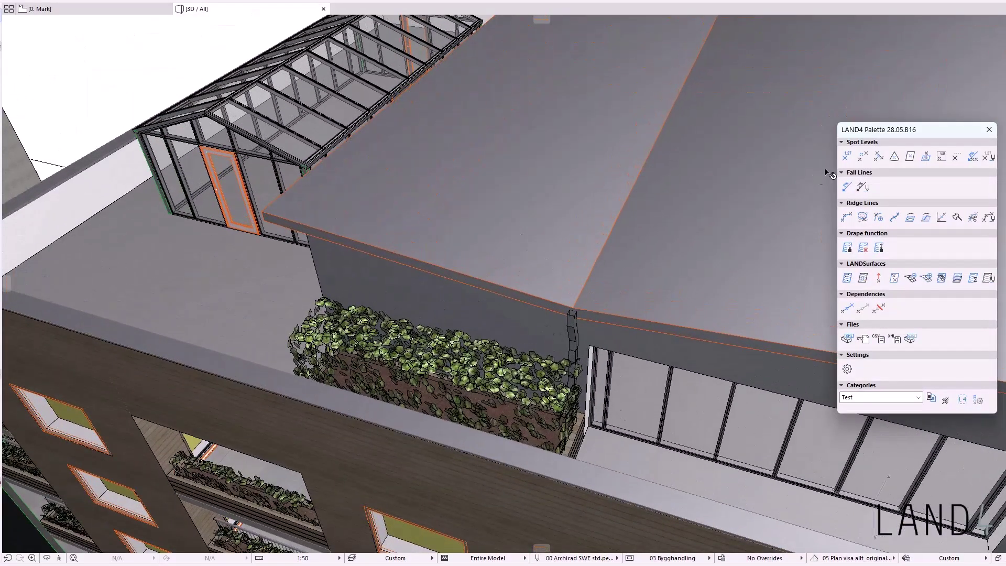
Place spot levels in 3D by snapping to the building's roof and parapet corners, and check them in the floor plan.
click(846, 156)
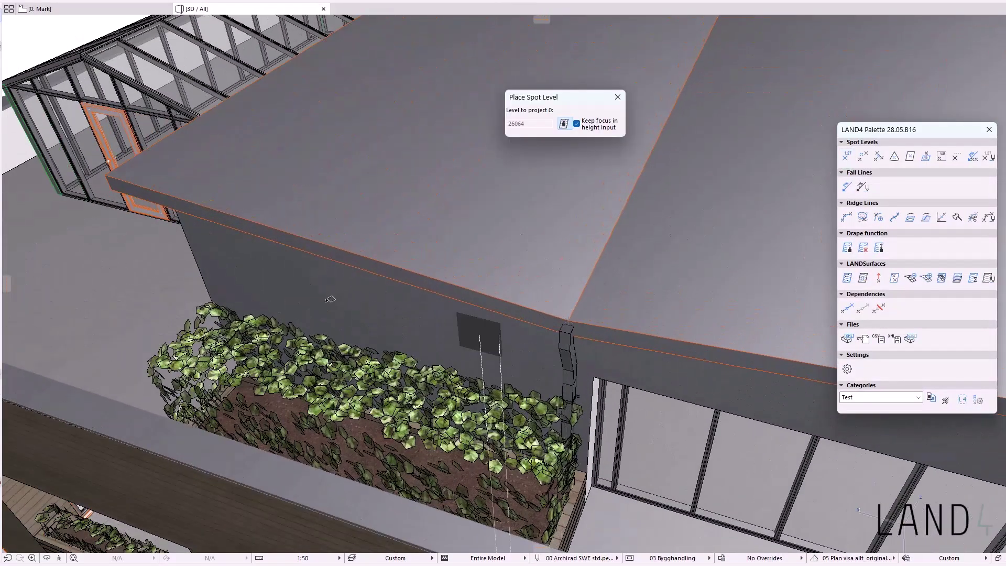
middle_drag(246, 225, 608, 327)
scroll(422, 259, up, 3)
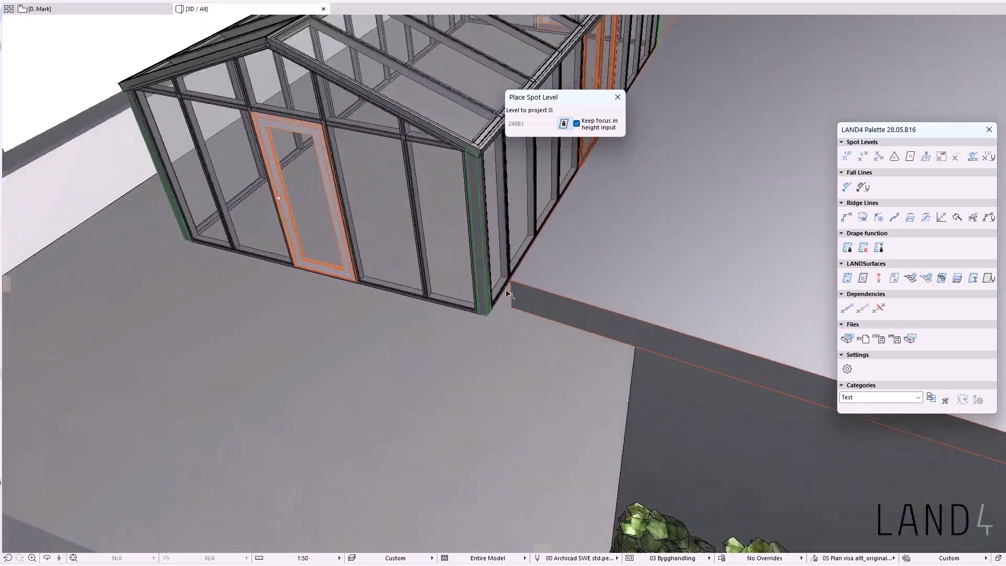
scroll(506, 291, up, 1)
scroll(691, 263, down, 4)
middle_drag(456, 350, 715, 216)
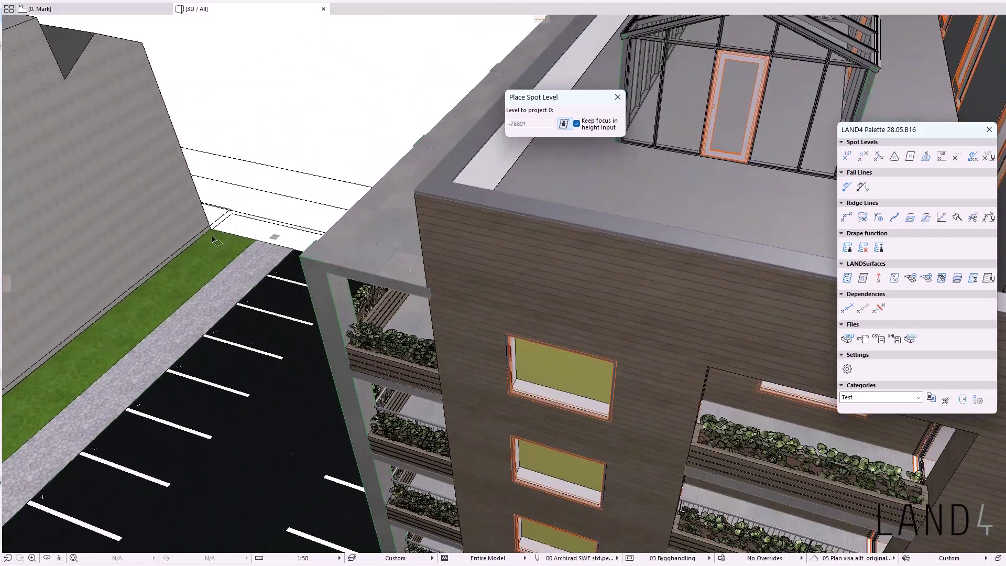
scroll(435, 238, up, 3)
click(393, 144)
middle_drag(285, 267, 583, 350)
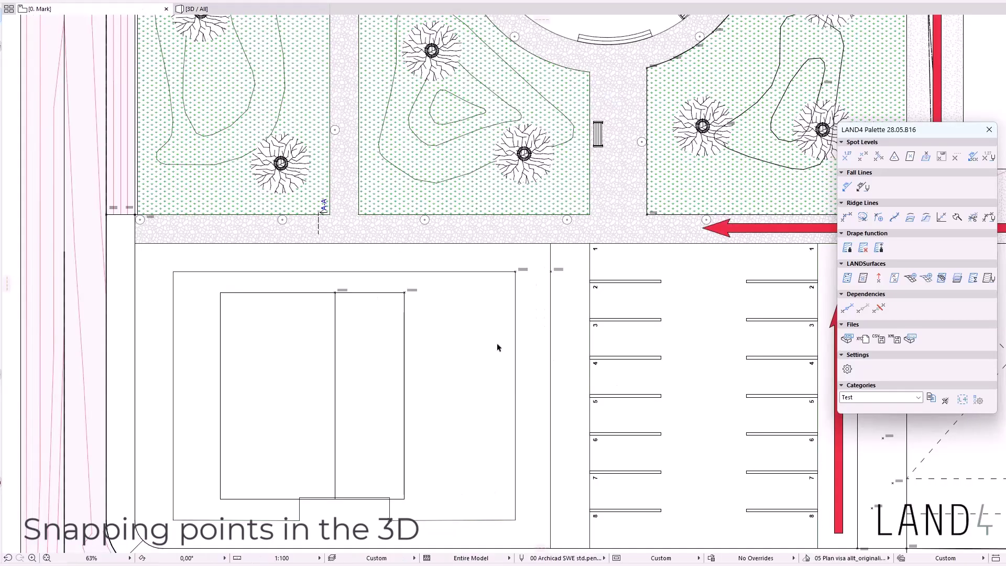
scroll(412, 276, up, 2)
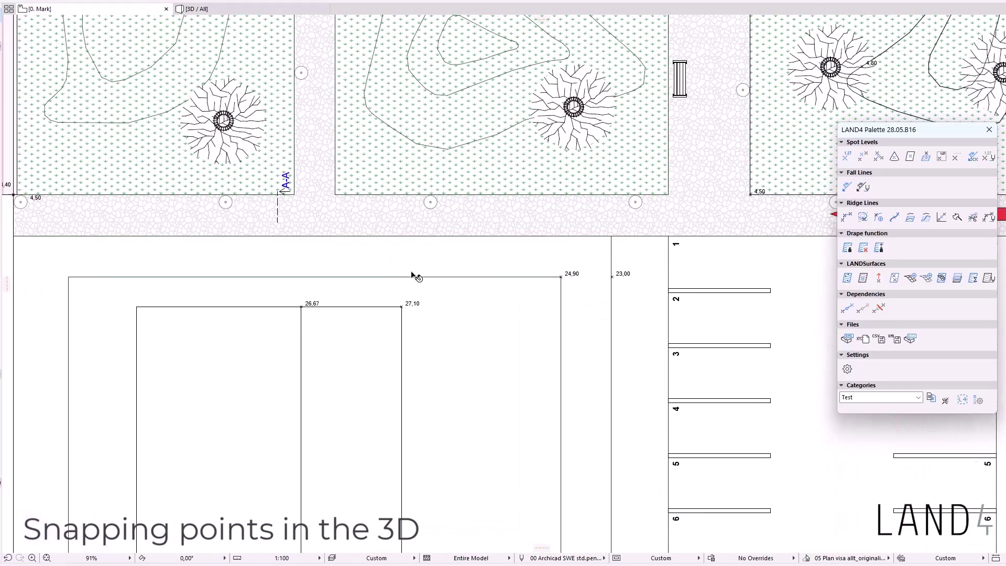
scroll(414, 277, up, 2)
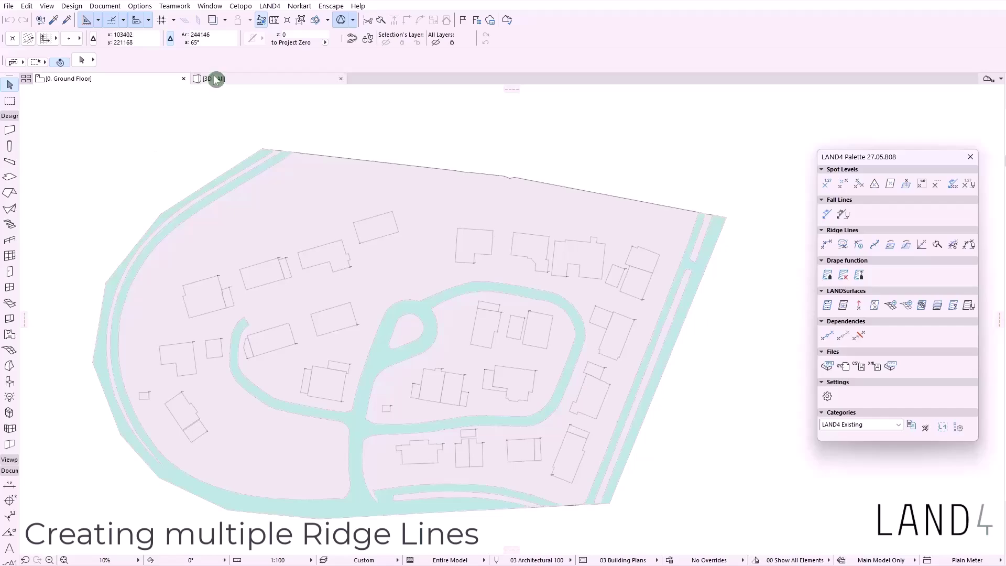
Find and select all polylines on the ground floor whose layer name contains "bygning".
click(215, 79)
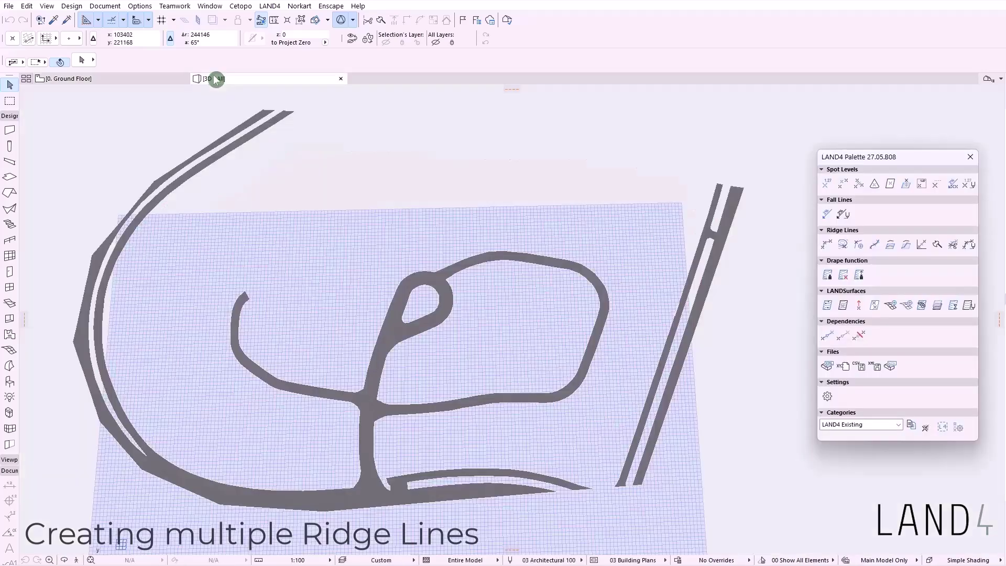
click(139, 78)
key(ctrl+f)
click(355, 213)
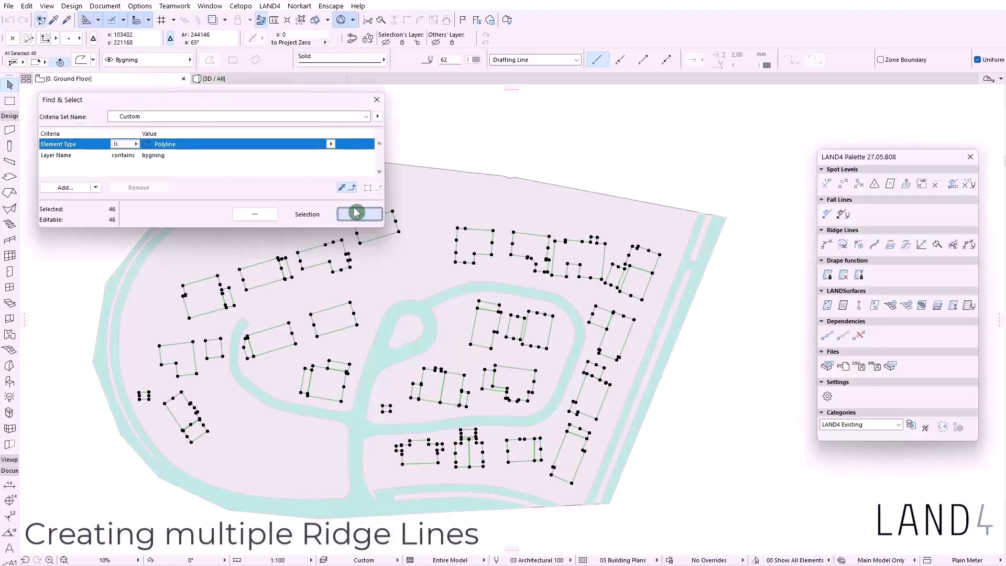
click(378, 103)
Add all spot levels in the LAND4 Existing category to the current polyline selection.
click(943, 427)
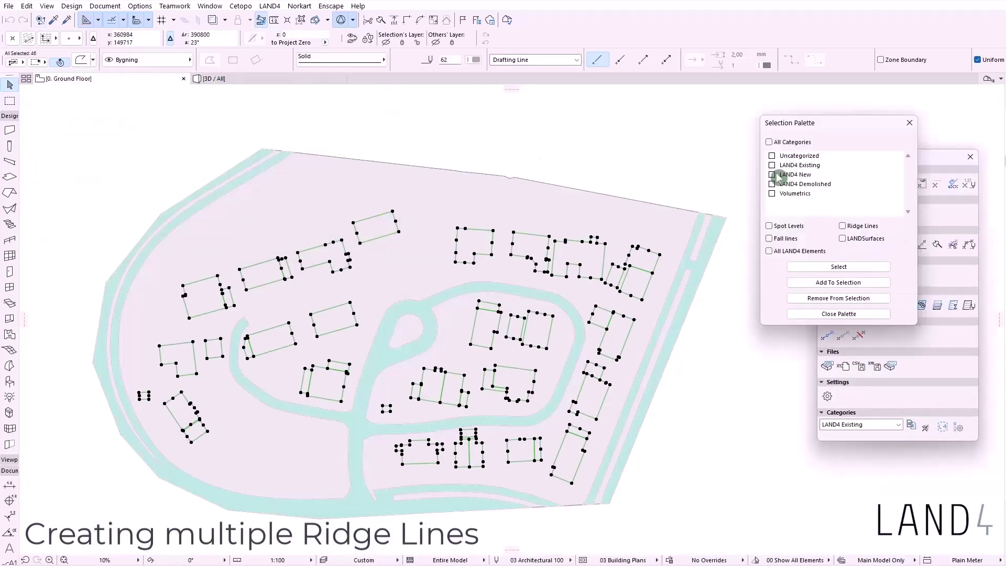
click(838, 282)
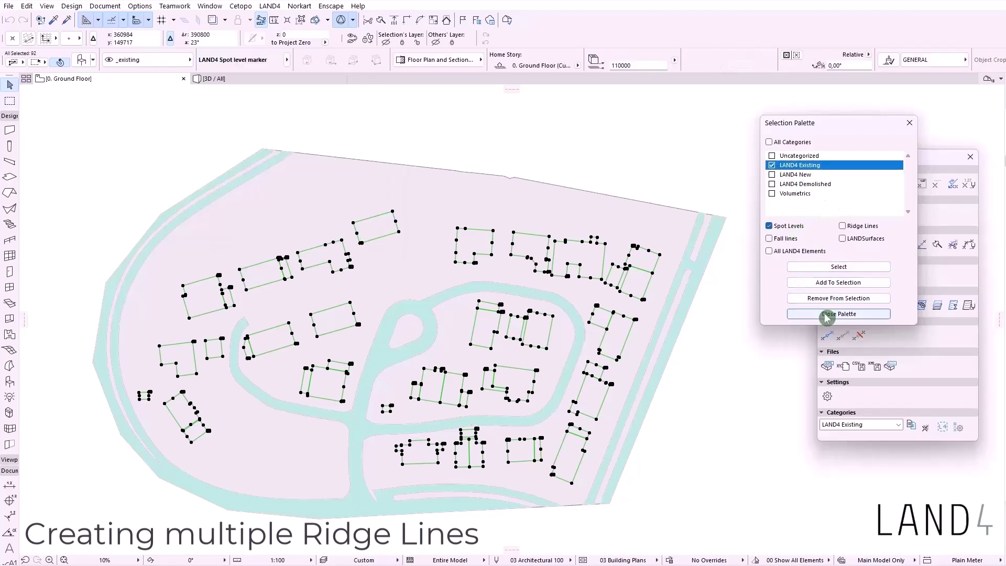
click(838, 313)
Create ridge lines from the selected building polylines and spot levels, and inspect them in 3D.
click(821, 248)
click(636, 160)
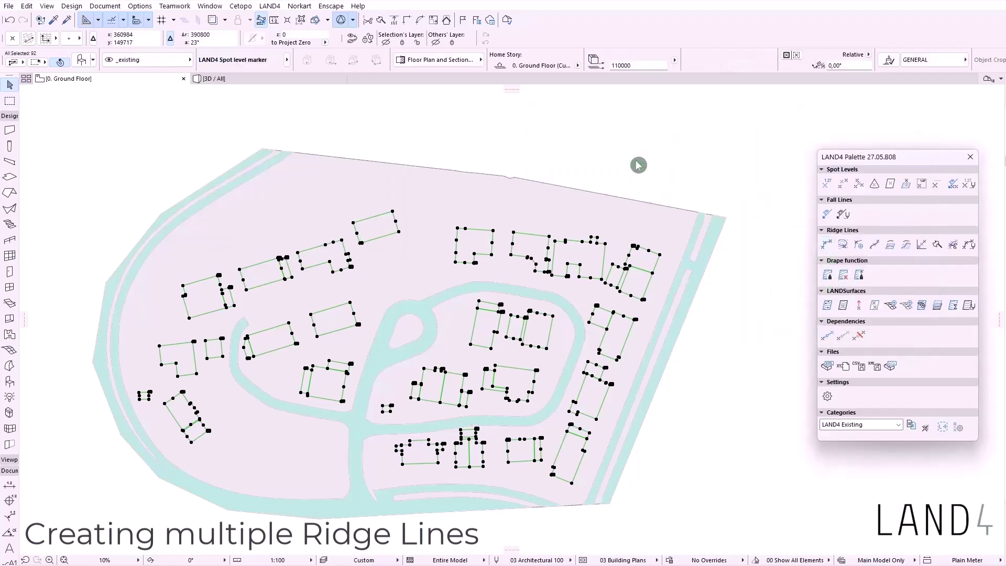
key(Escape)
key(F3)
shift+middle_drag(346, 372, 359, 436)
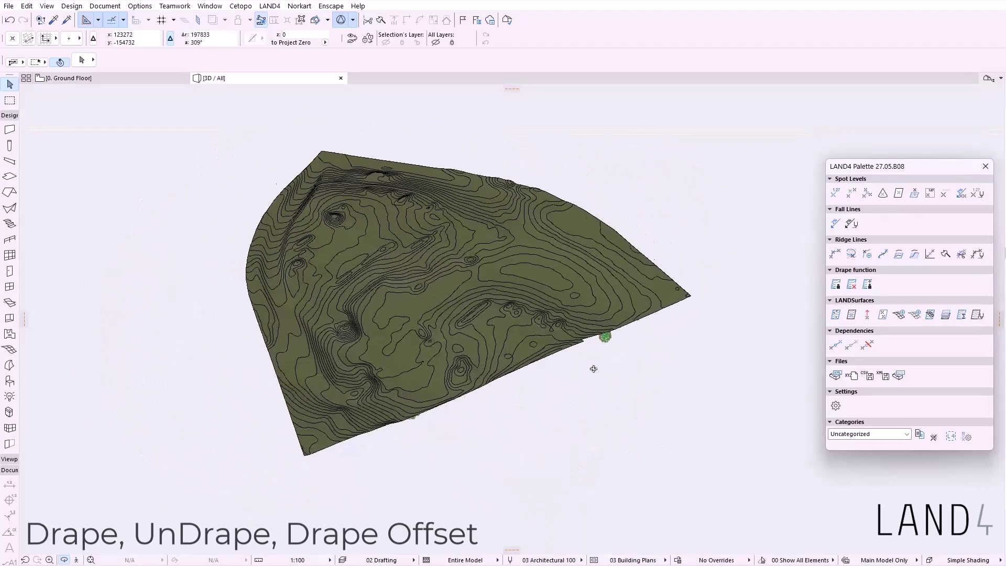
Find and select all objects whose name contains "tree" on the ground floor plan.
shift+middle_drag(601, 337, 629, 349)
key(F2)
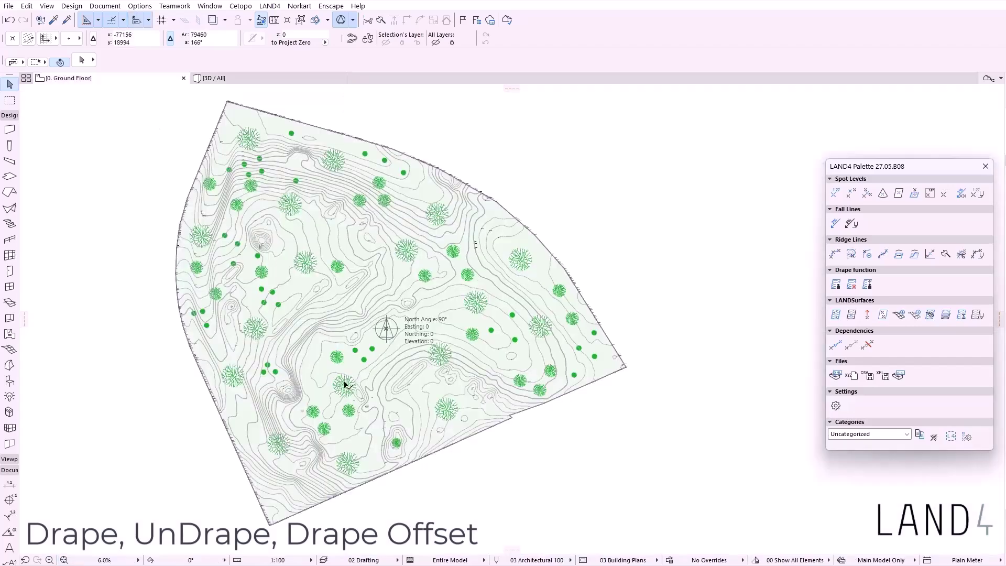
key(ctrl+f)
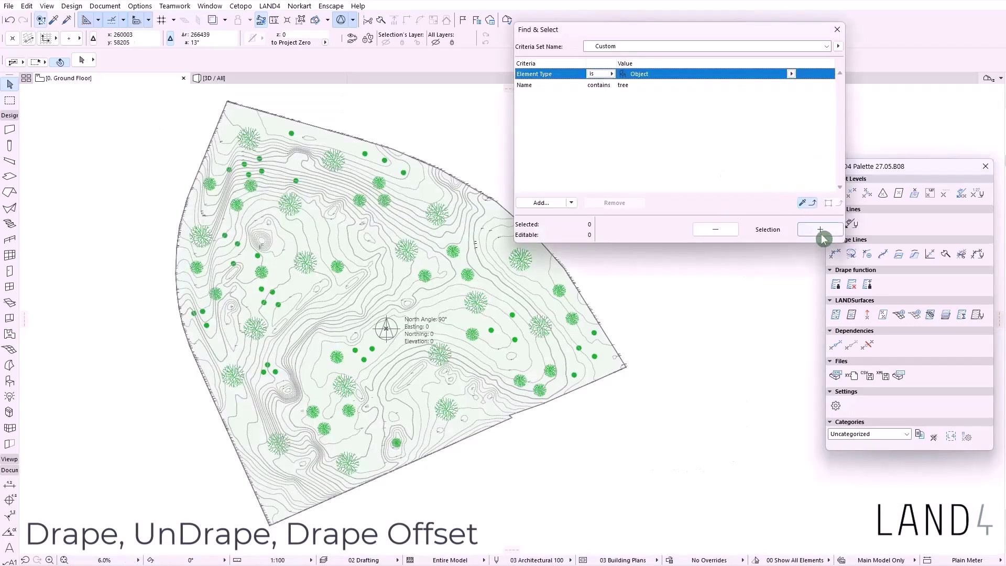
click(820, 230)
click(837, 29)
Add the terrain surface to the selection and drape the selected trees onto it.
scroll(388, 305, up, 5)
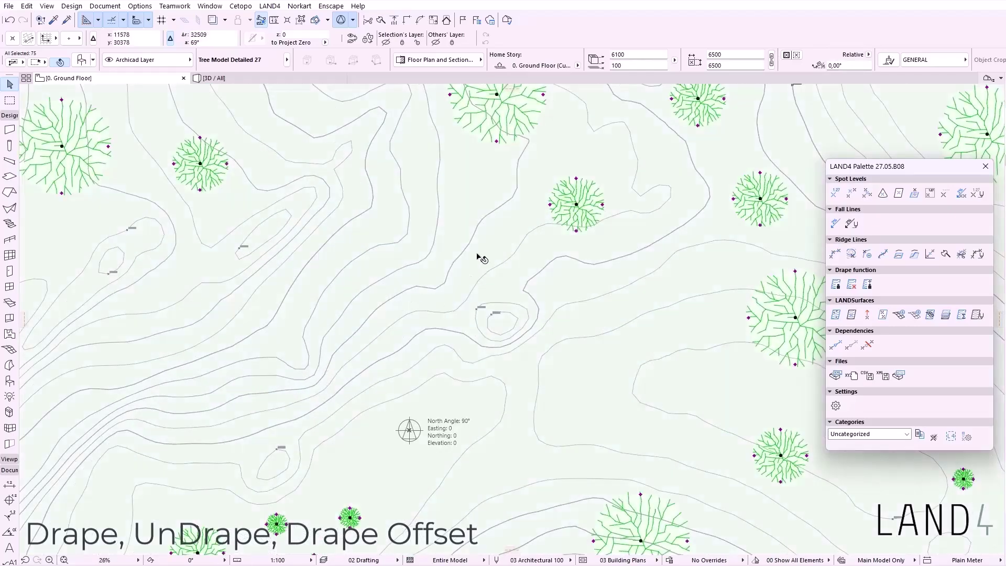
shift+click(478, 255)
scroll(447, 331, down, 2)
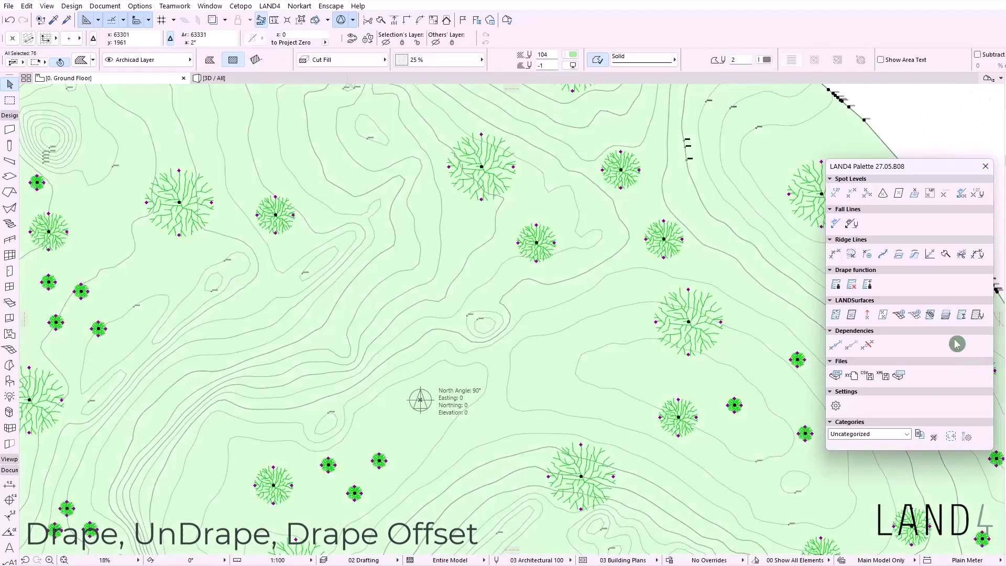
click(840, 286)
click(686, 233)
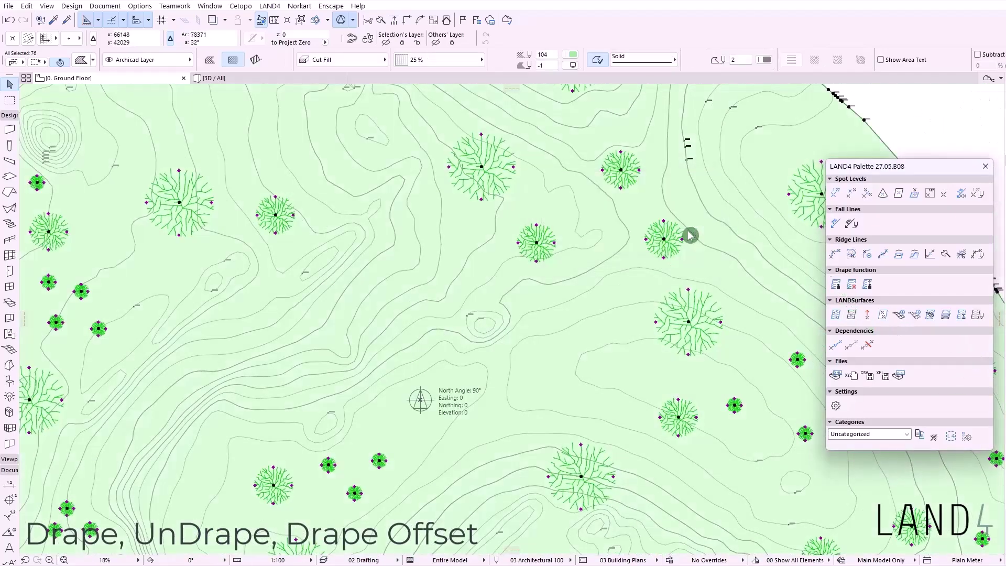
Raise the spot level on the mound beneath the drooping tree to an elevation of 20665 in 3D.
key(F3)
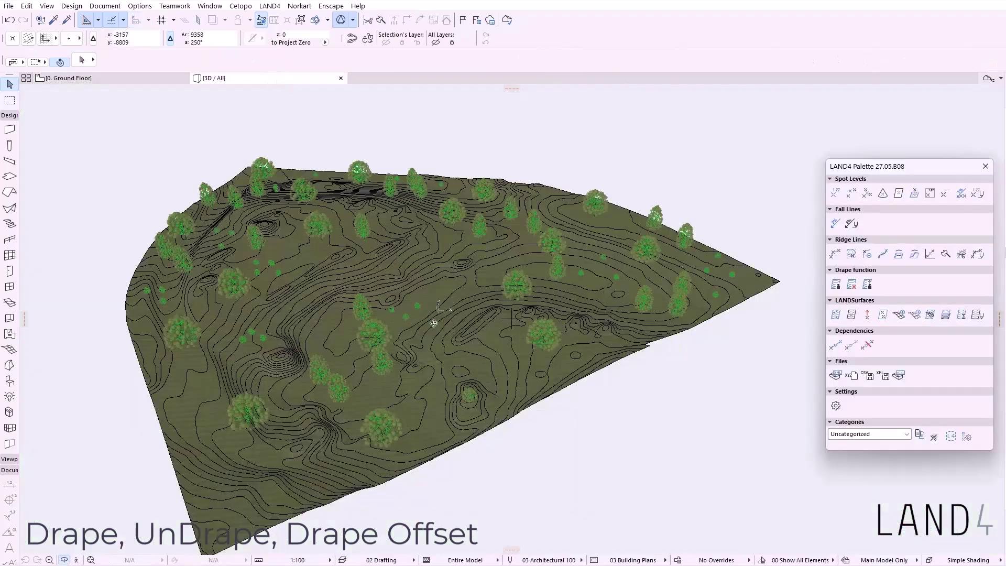
shift+middle_drag(610, 399, 602, 344)
scroll(419, 330, up, 8)
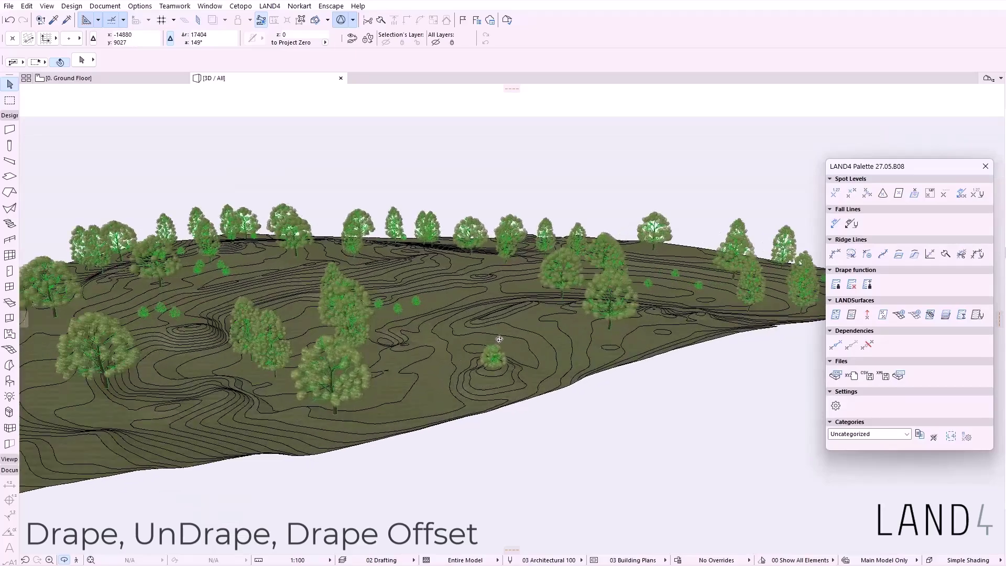
scroll(492, 368, up, 5)
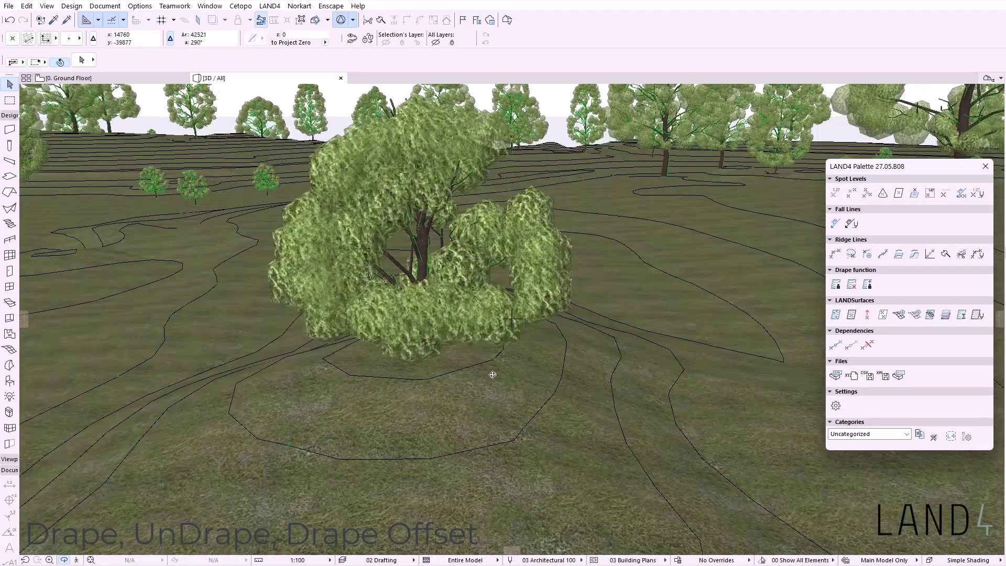
click(493, 359)
click(493, 358)
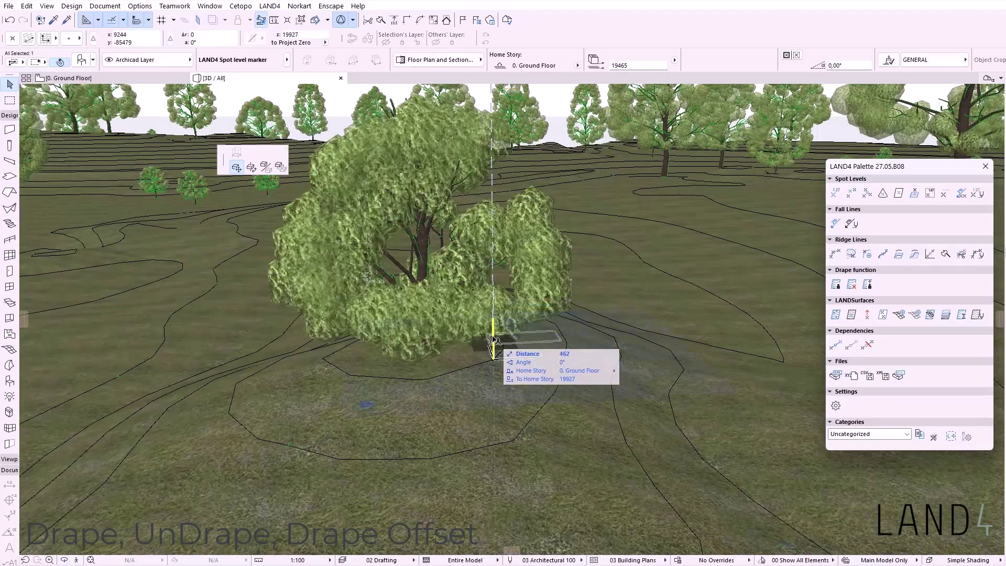
click(553, 393)
scroll(544, 395, down, 6)
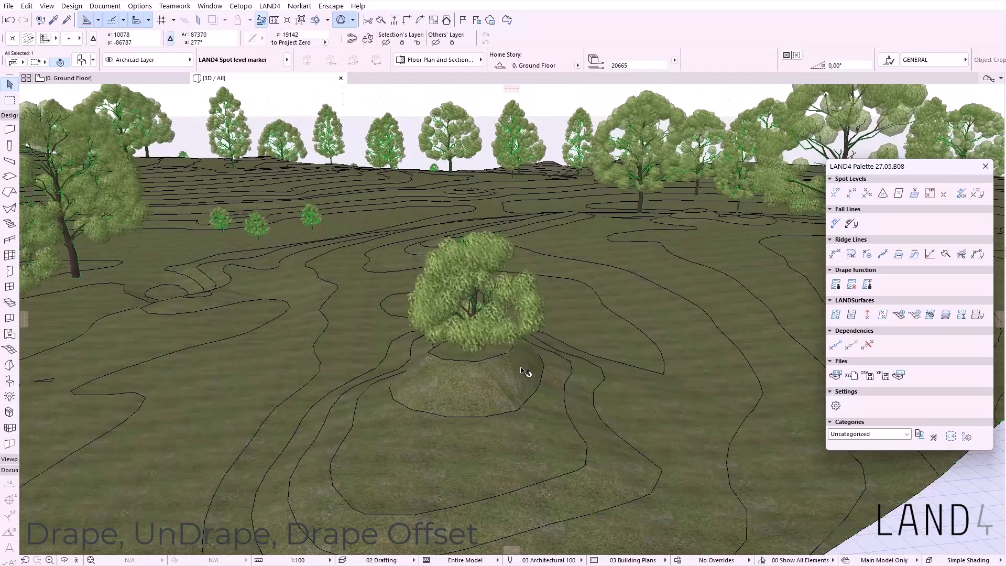
Select the mound's tree together with the terrain surface and undrape the tree.
click(492, 333)
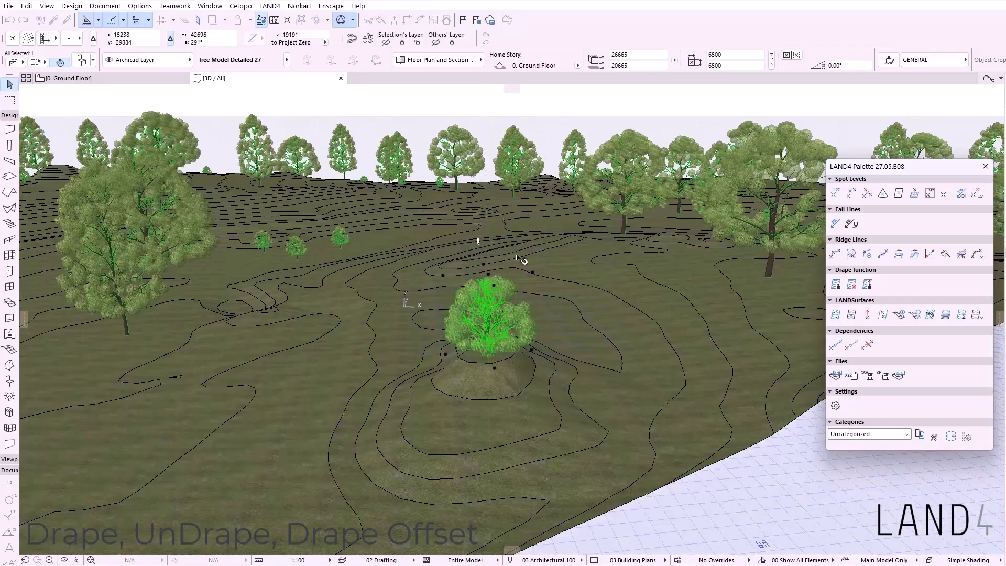
key(F2)
click(412, 332)
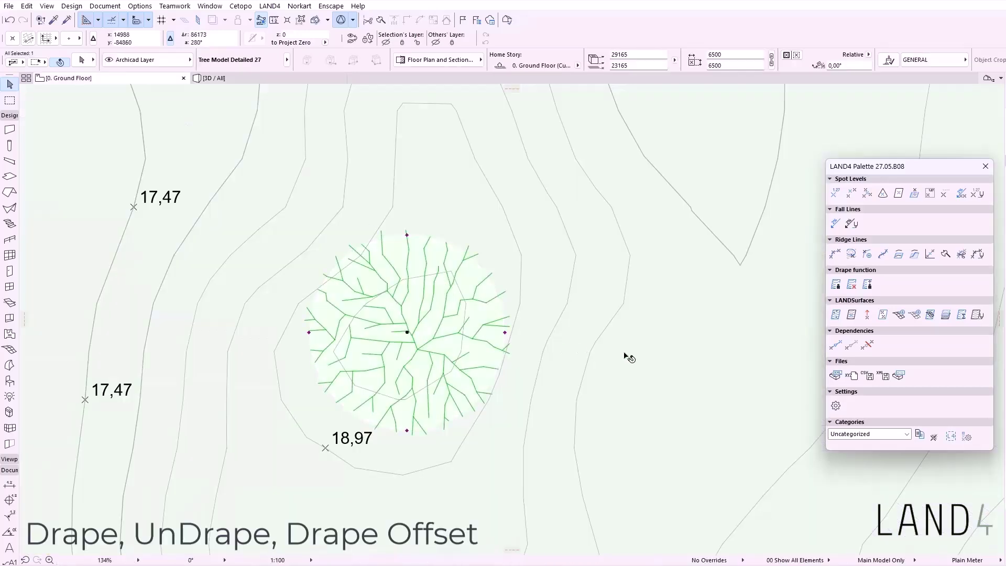
click(851, 284)
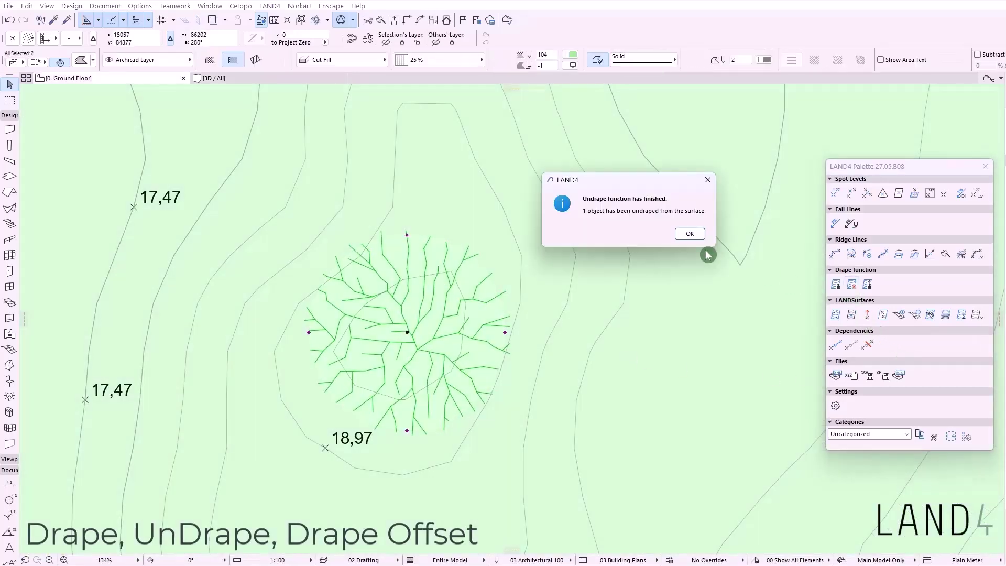
click(682, 242)
click(680, 242)
Move the undraped tree vertically down toward the top of the mound in the 3D view.
click(224, 79)
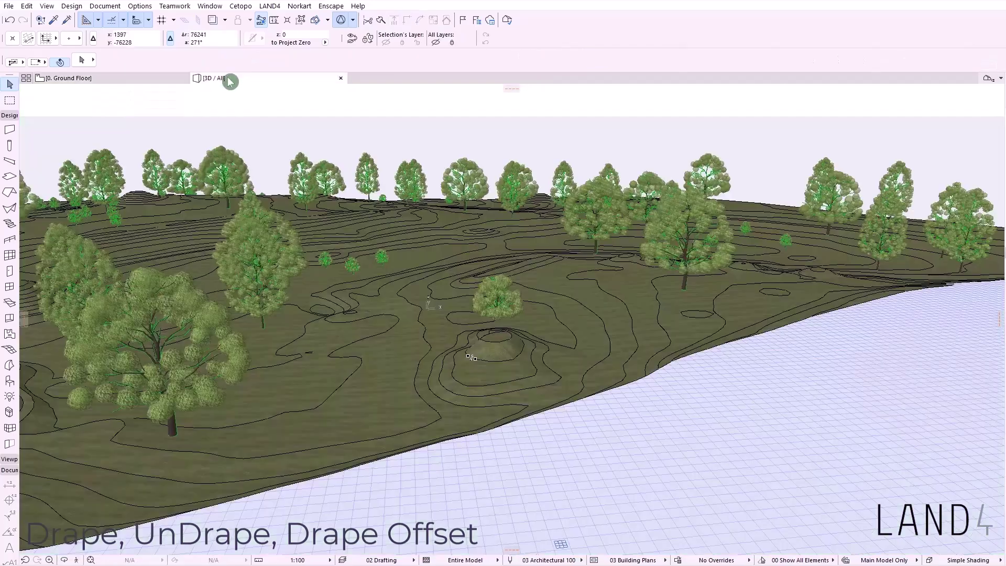
scroll(505, 325, up, 2)
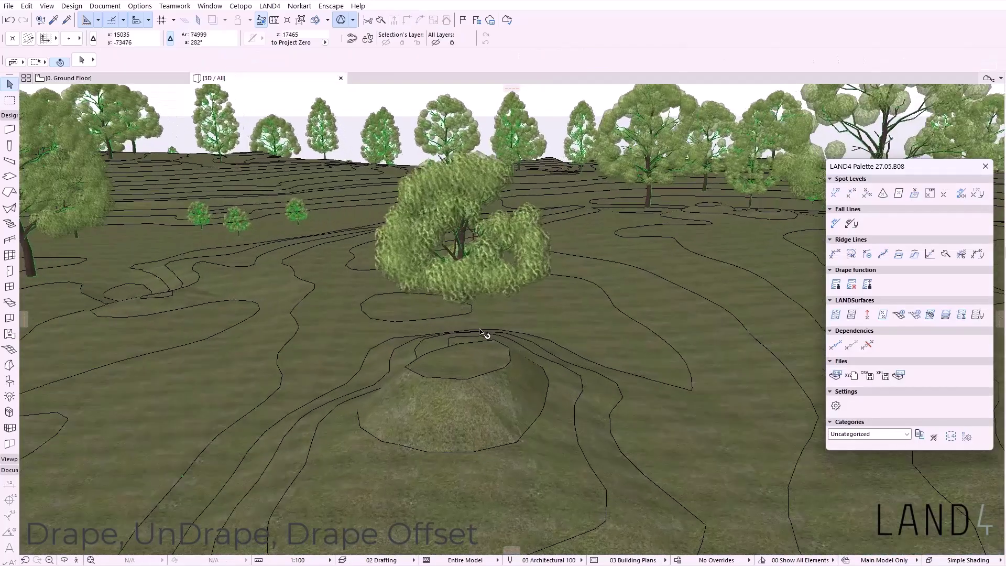
click(453, 239)
click(458, 253)
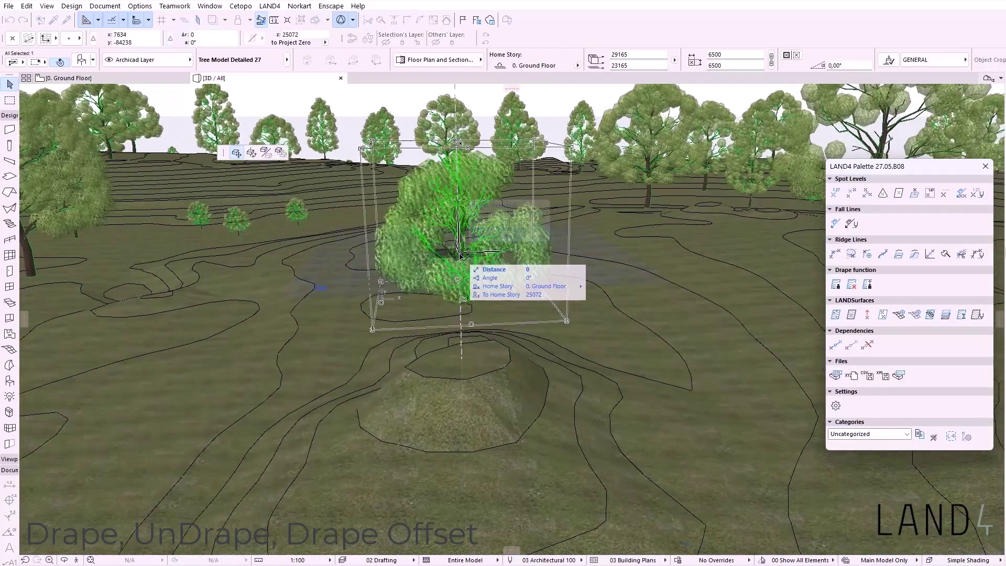
click(457, 330)
click(670, 399)
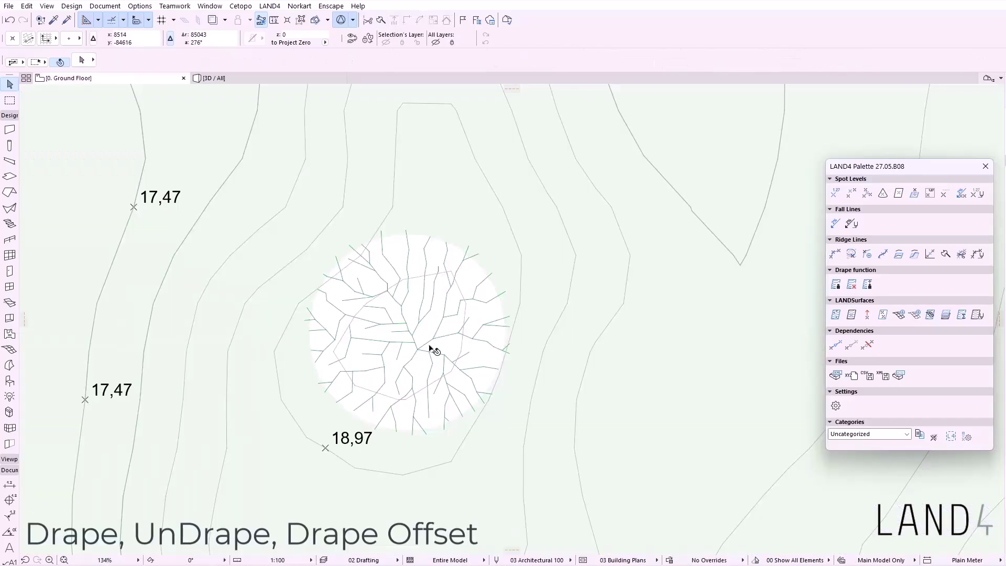
Drape the mound's tree onto the terrain surface with an offset of 2500 and show it in 3D.
click(430, 346)
shift+click(606, 373)
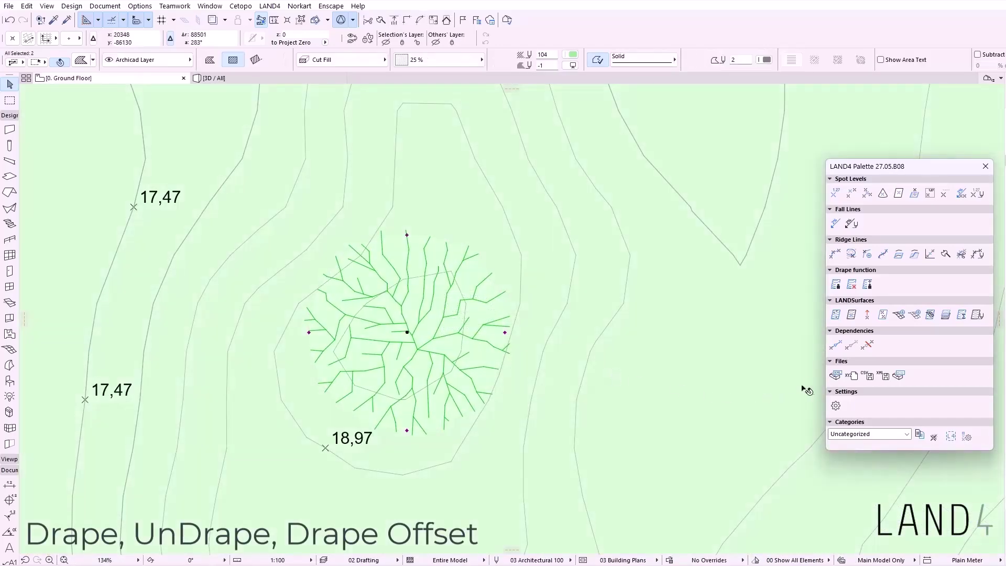
click(866, 286)
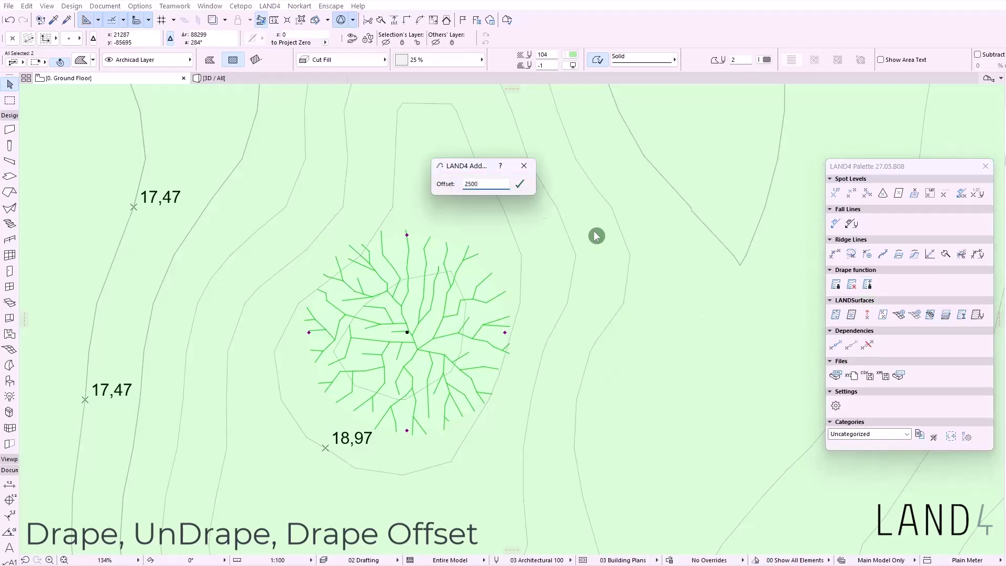
click(519, 184)
click(682, 234)
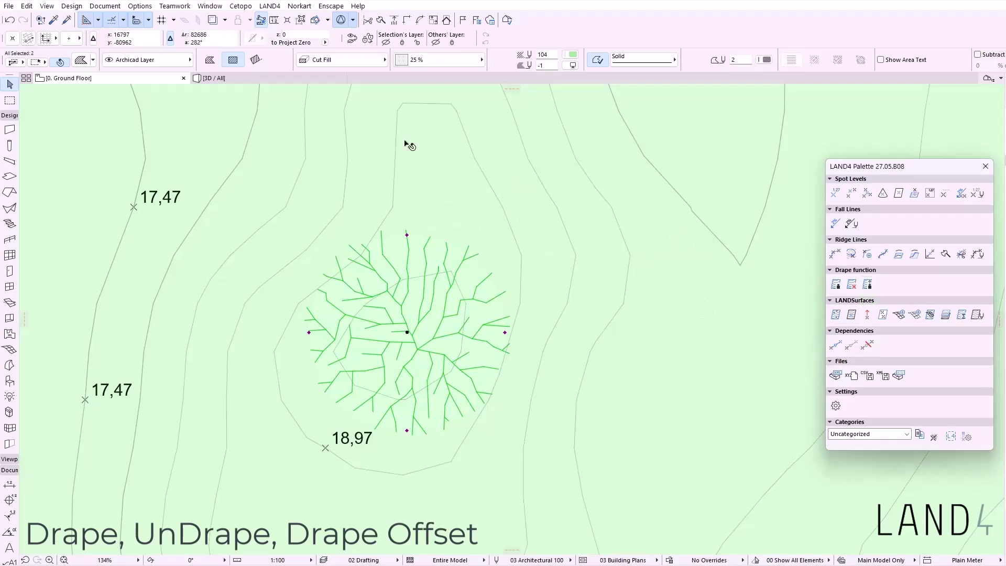
click(276, 79)
scroll(528, 354, up, 6)
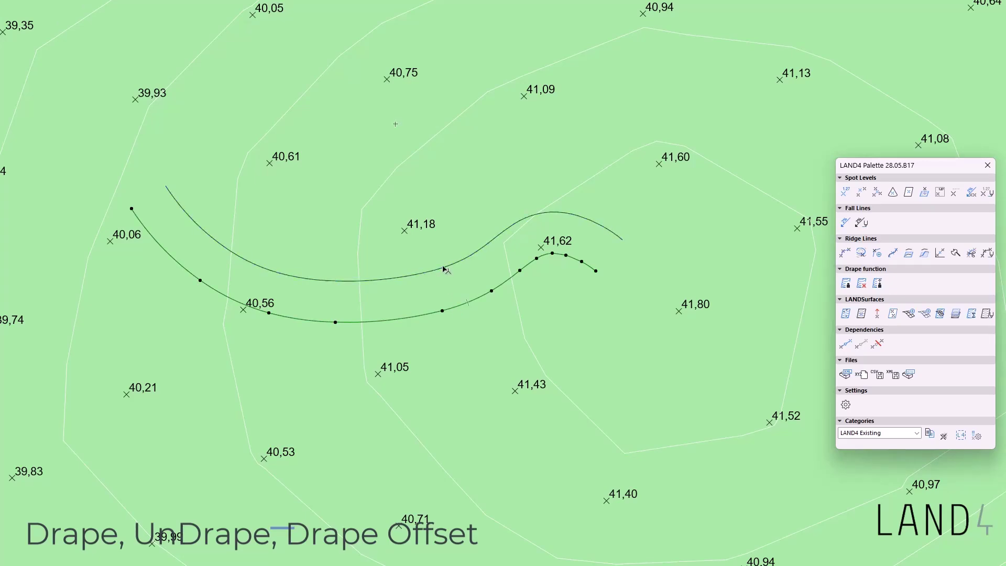
Drape the two parallel curved lines onto the terrain surface as ridge lines and inspect them in 3D.
click(848, 284)
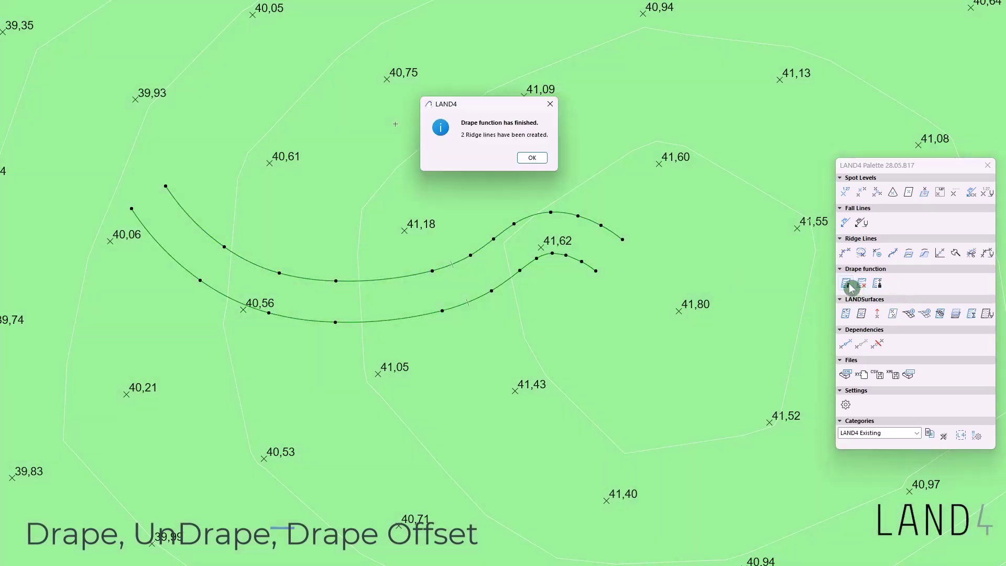
click(533, 158)
key(F3)
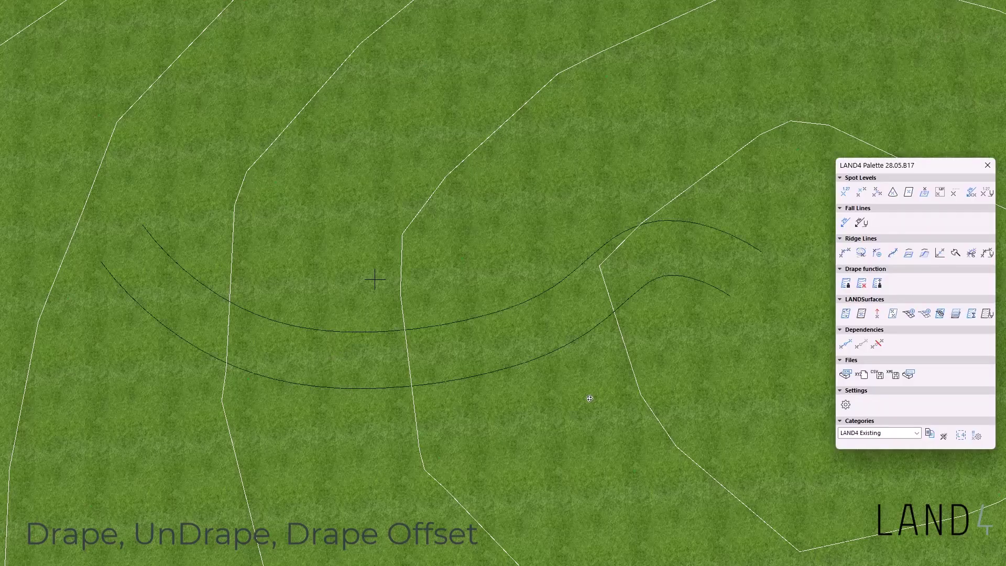
shift+middle_drag(589, 398, 74, 194)
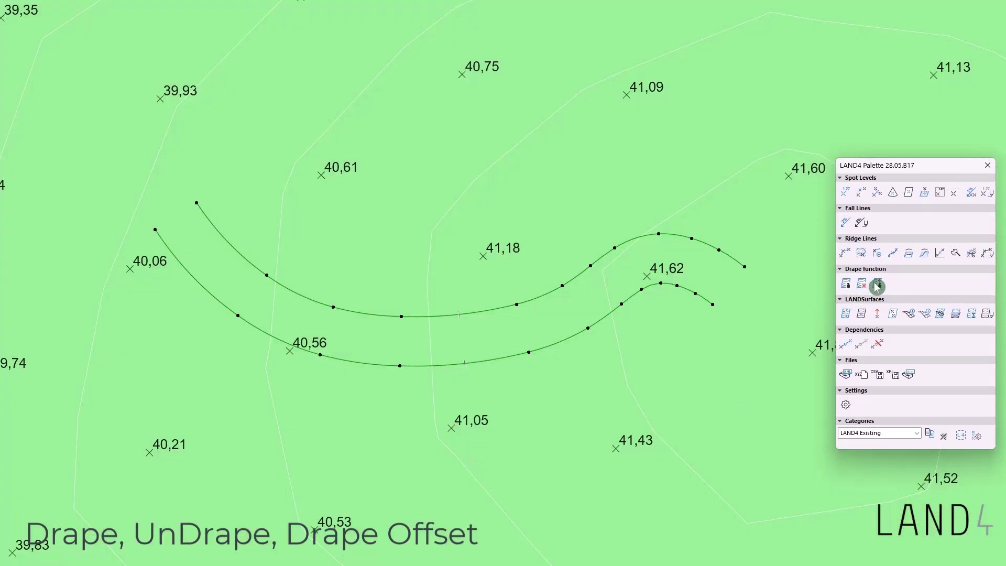
Apply a drape offset of 1500 to the two curved lines over the terrain and inspect them in 3D.
click(878, 285)
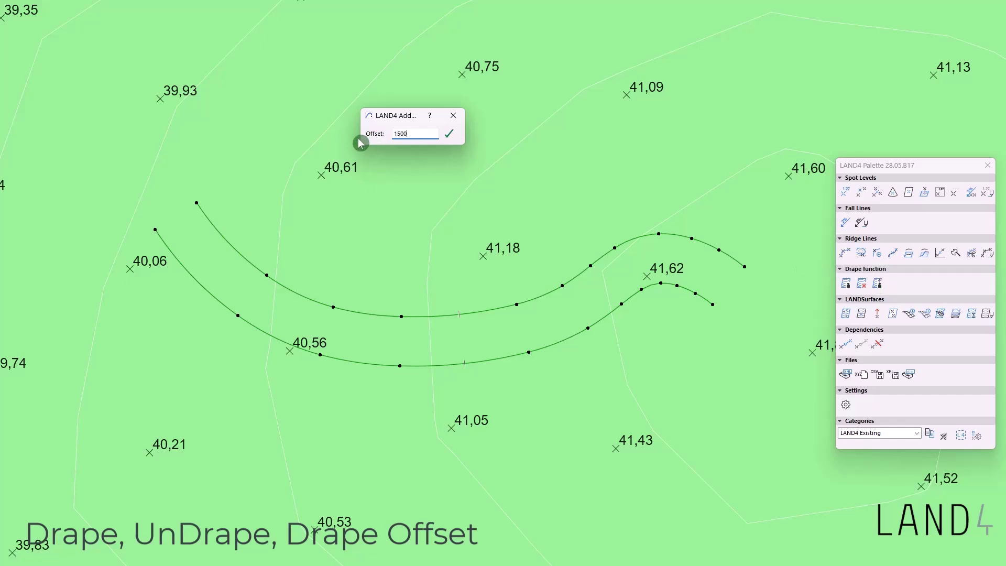
click(440, 138)
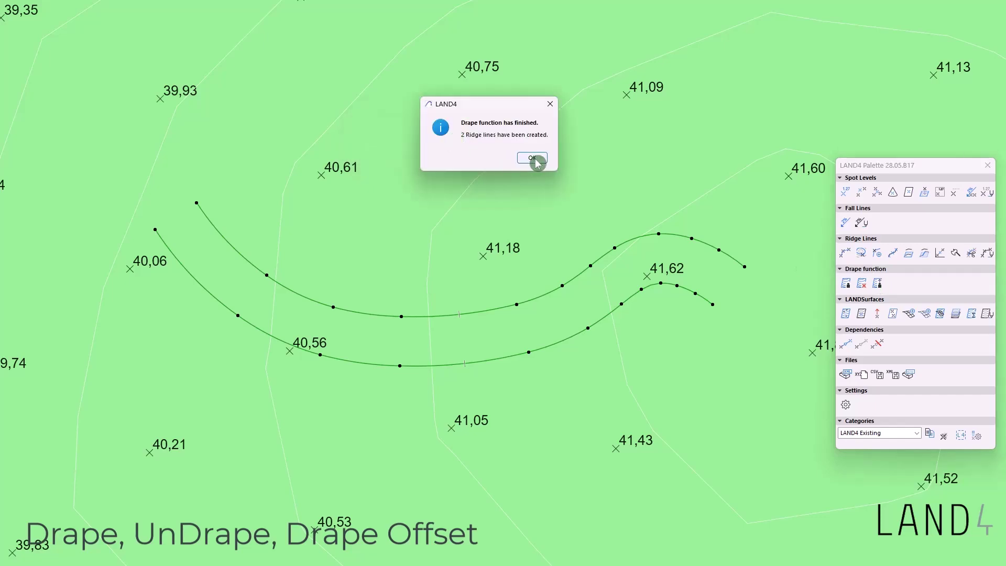
click(533, 158)
key(F3)
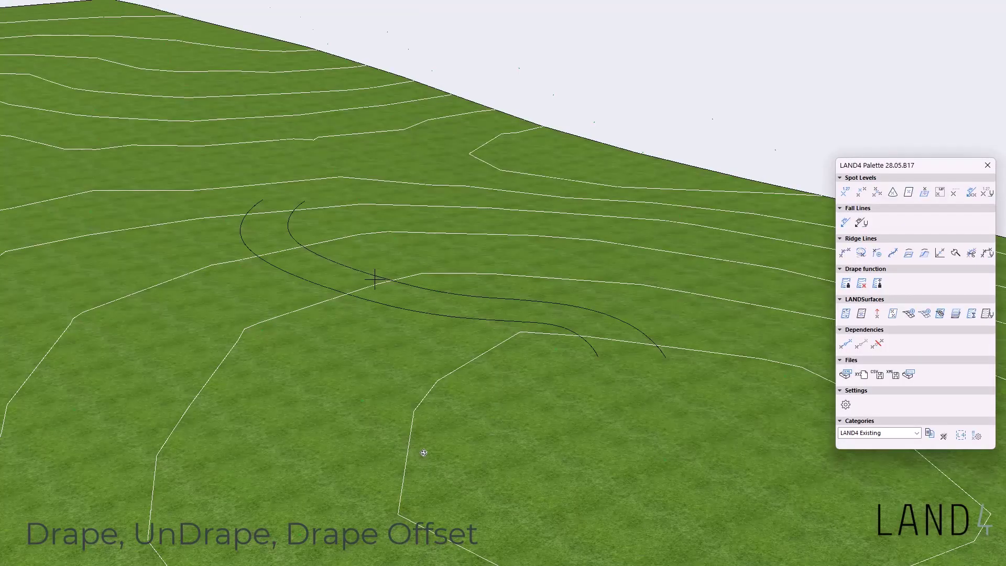
shift+middle_drag(423, 451, 578, 464)
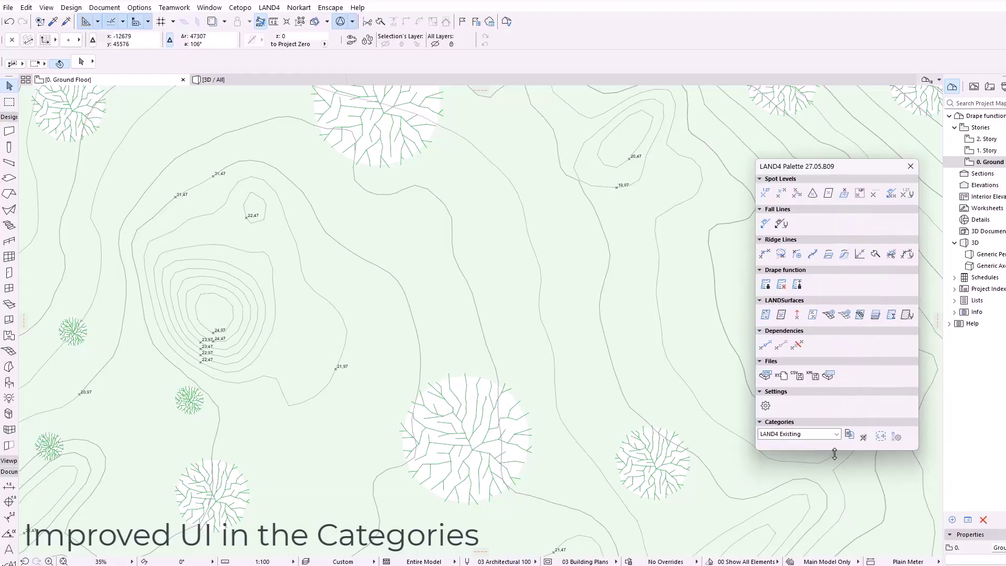
Move LAND4 Existing, LAND4 New and LAND4 Demolished to the end of the category list, keeping LAND4 Existing as the active category.
click(836, 434)
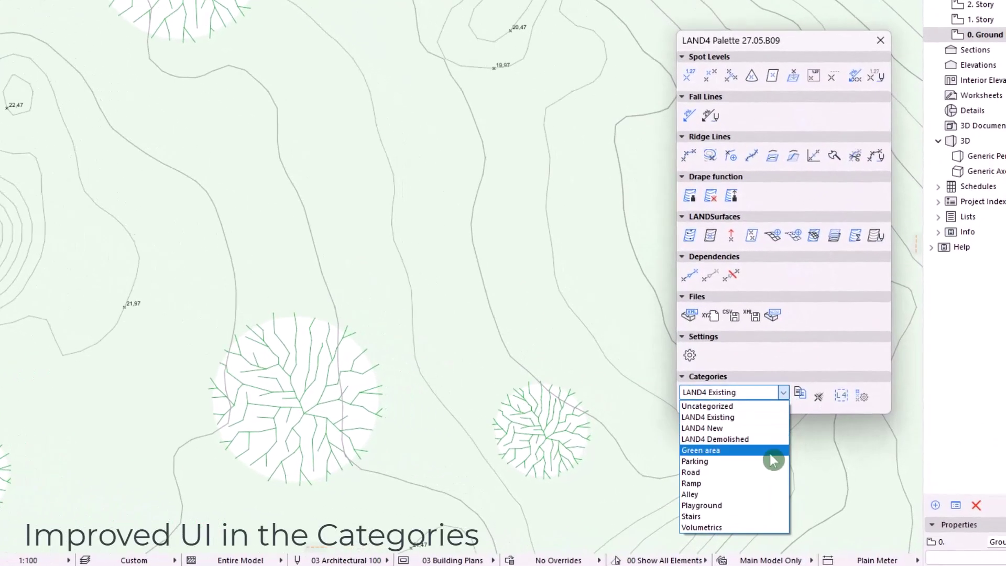
click(763, 418)
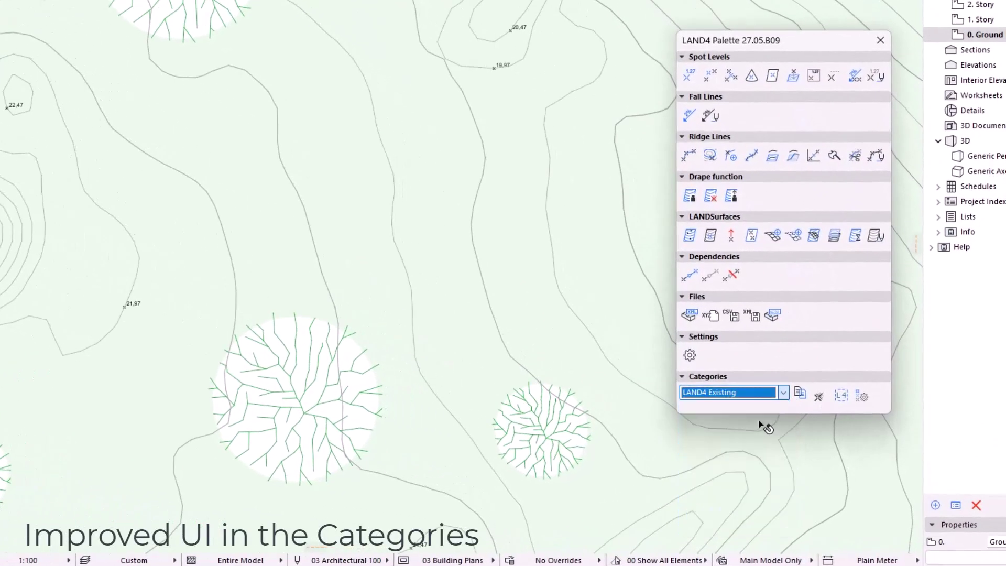
click(857, 400)
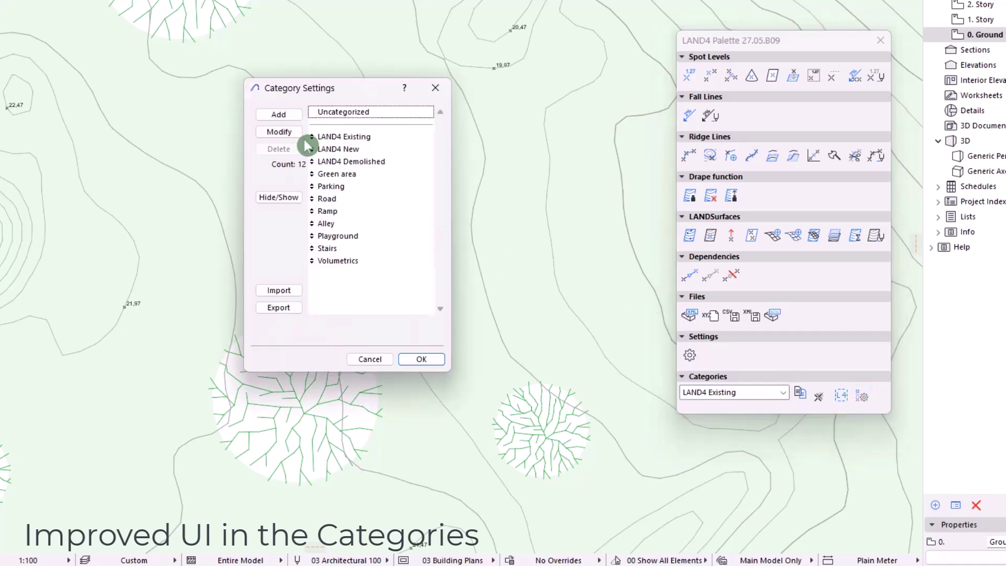
drag(314, 137, 335, 282)
drag(314, 138, 317, 264)
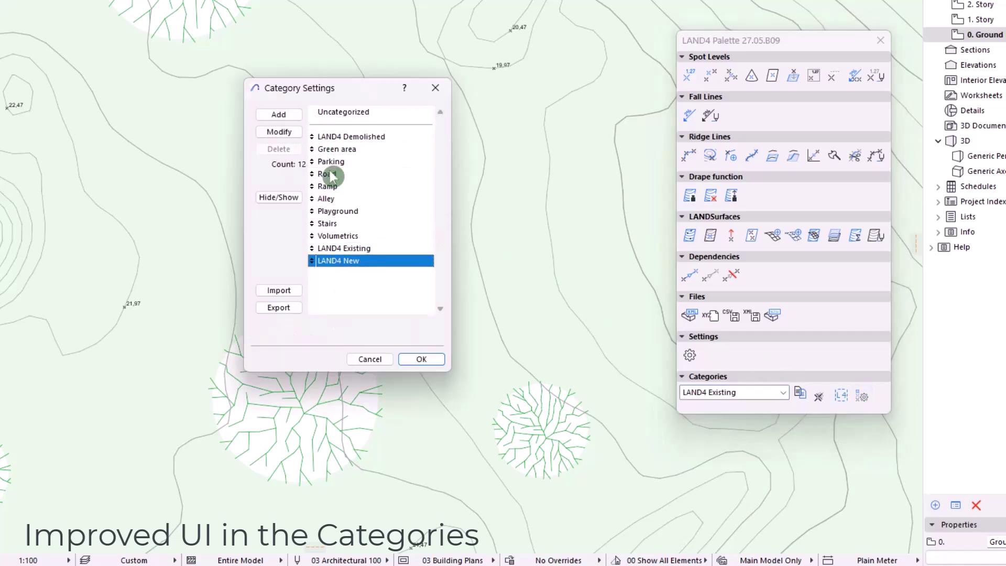
drag(312, 138, 317, 265)
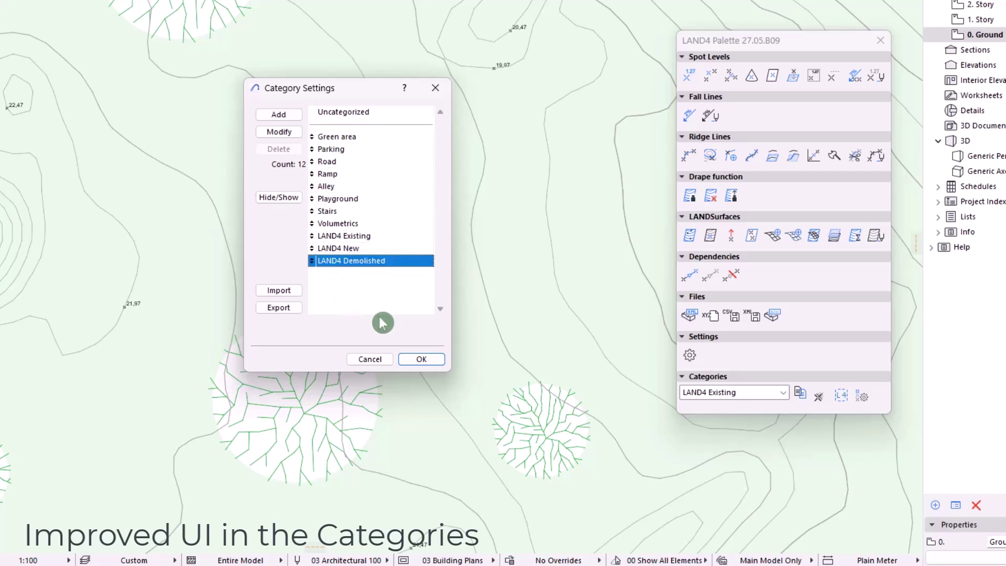
click(422, 359)
click(714, 397)
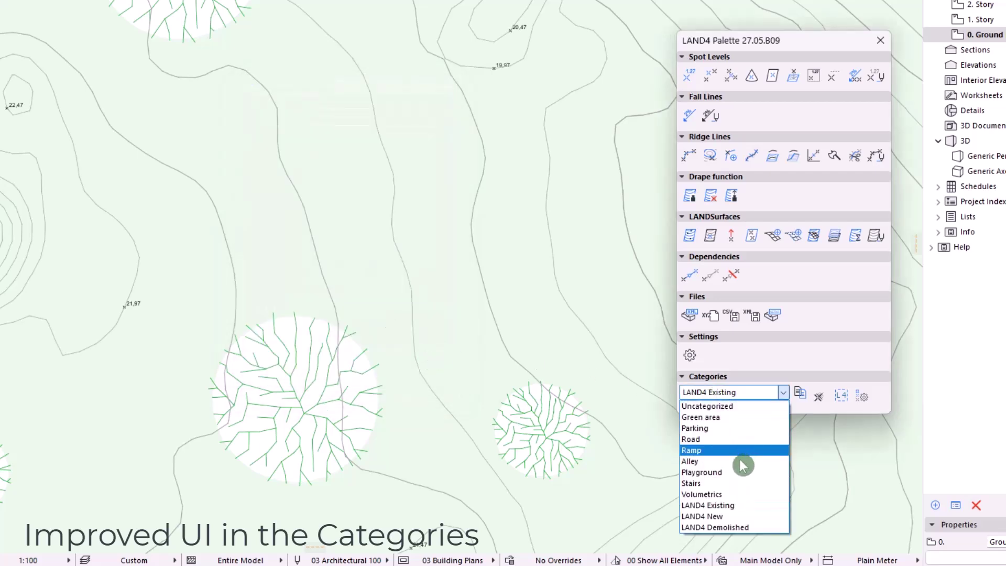
click(760, 507)
Hide the LAND4 Existing, LAND4 New and LAND4 Demolished categories and choose Road as the active category.
click(869, 397)
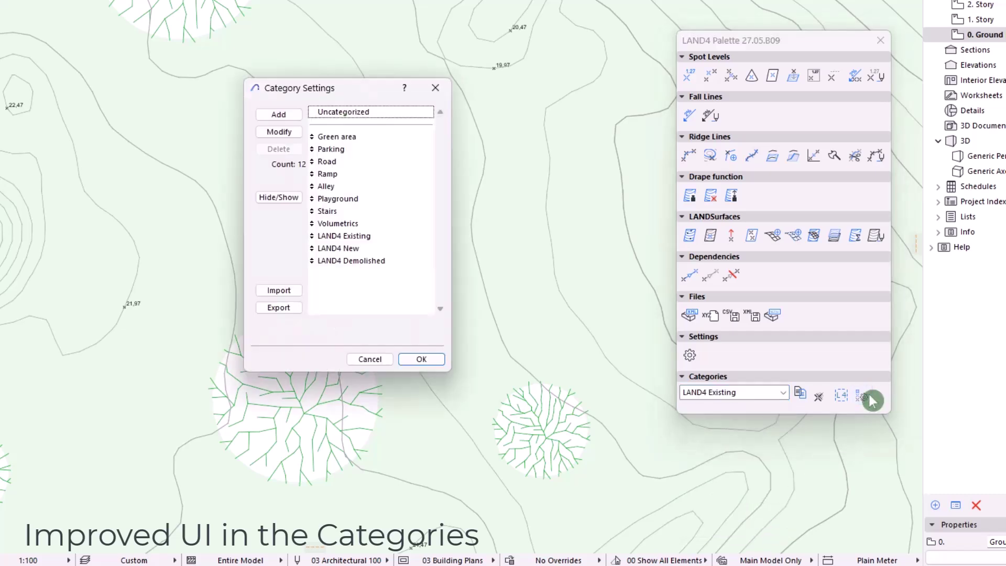
click(385, 239)
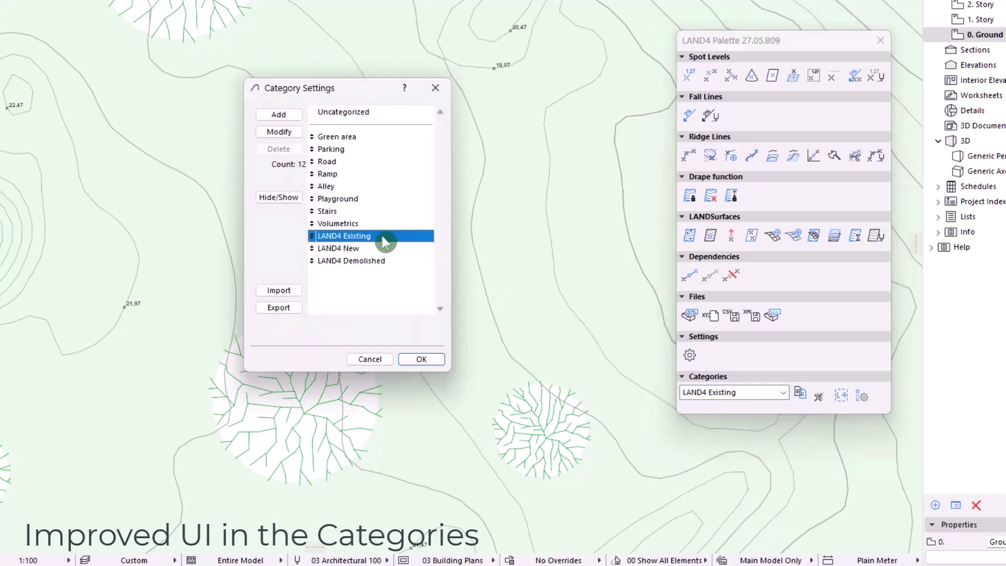
click(351, 251)
click(351, 261)
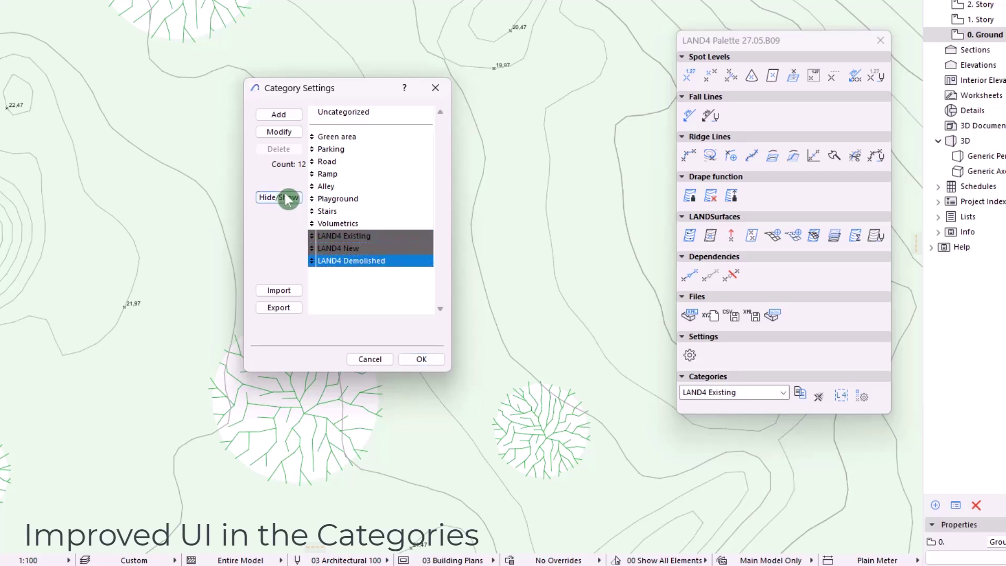
click(422, 360)
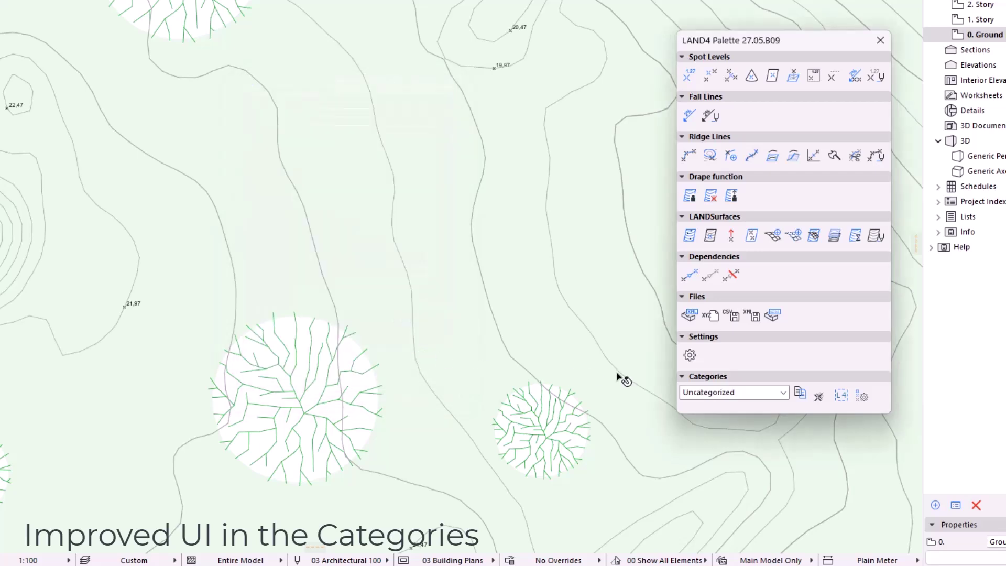
click(716, 398)
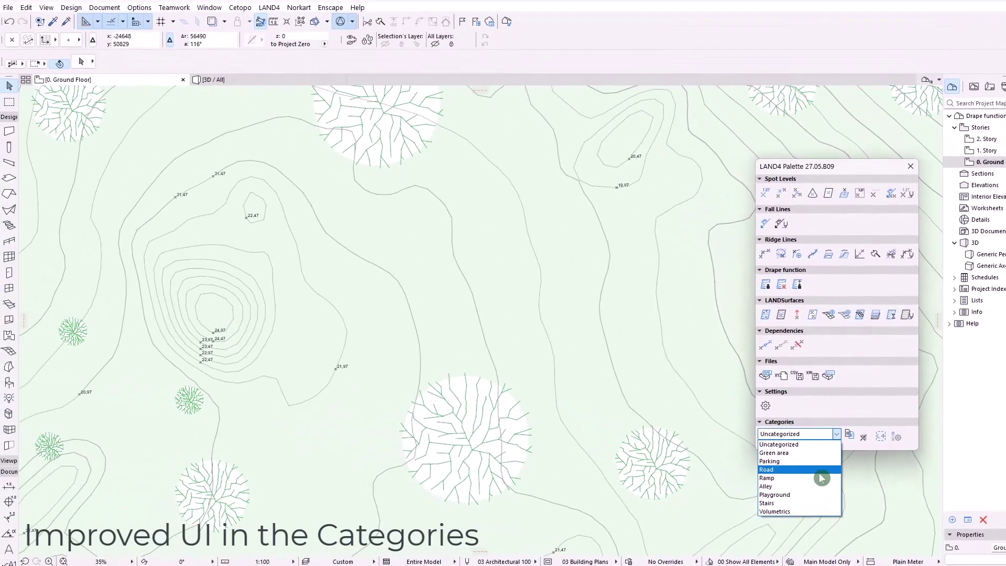
click(820, 472)
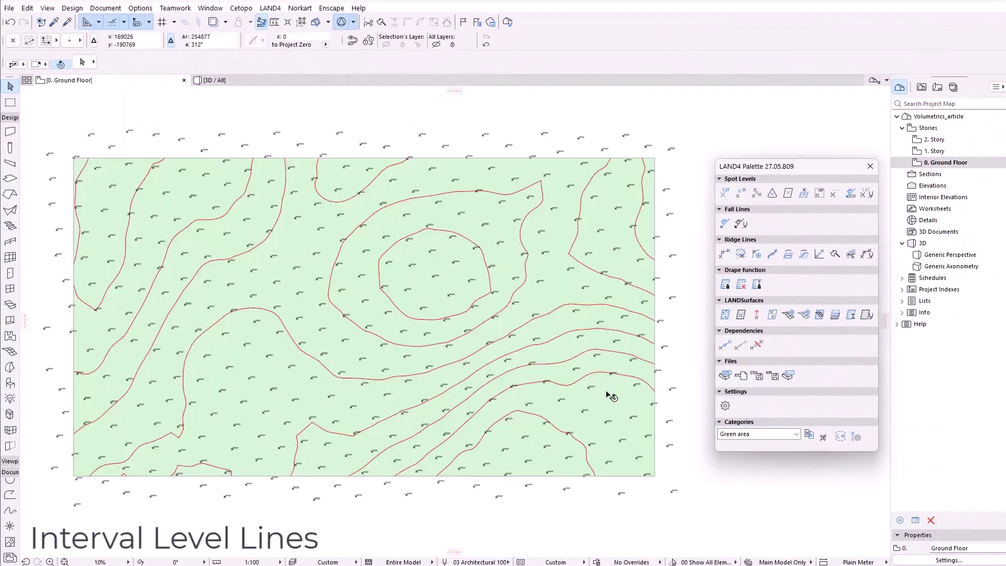
Turn on interval lines for the rectangular terrain surface with an interval height distance divider of 2.
click(612, 397)
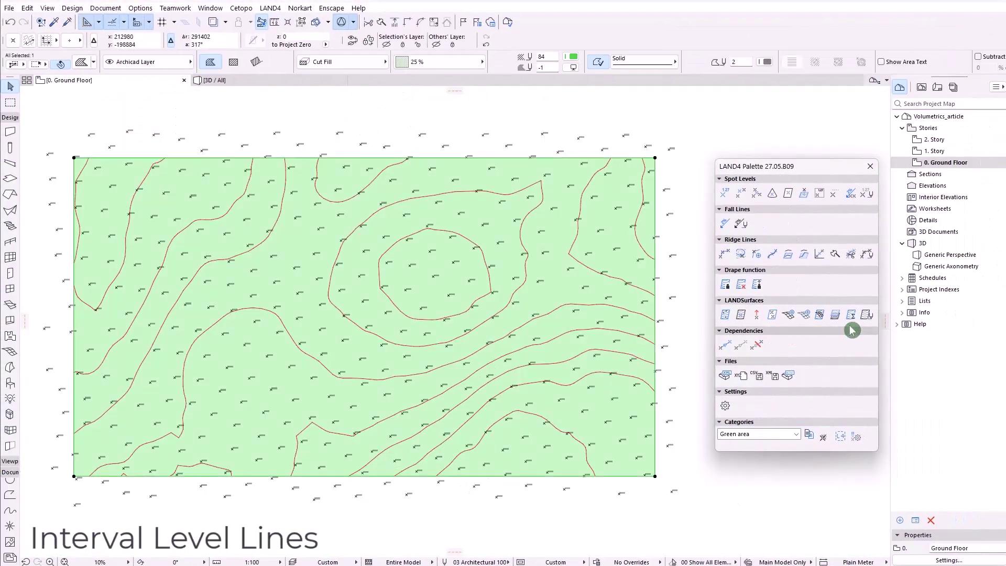
click(864, 318)
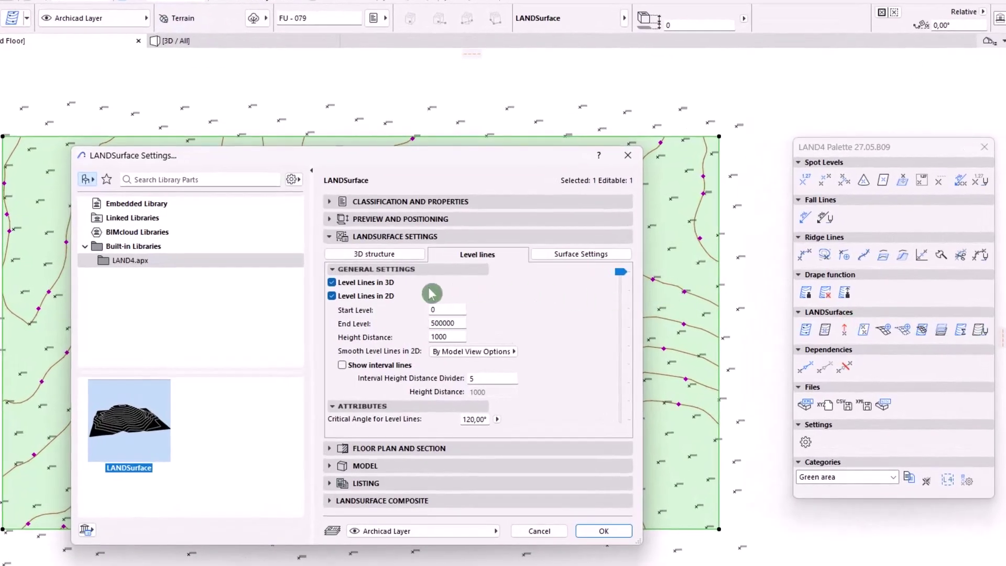
click(342, 365)
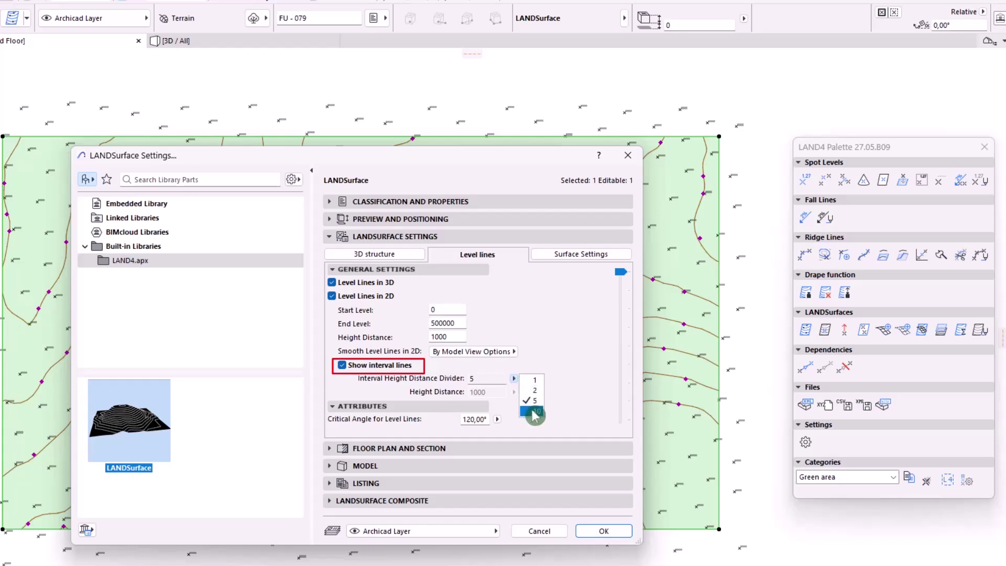
click(534, 391)
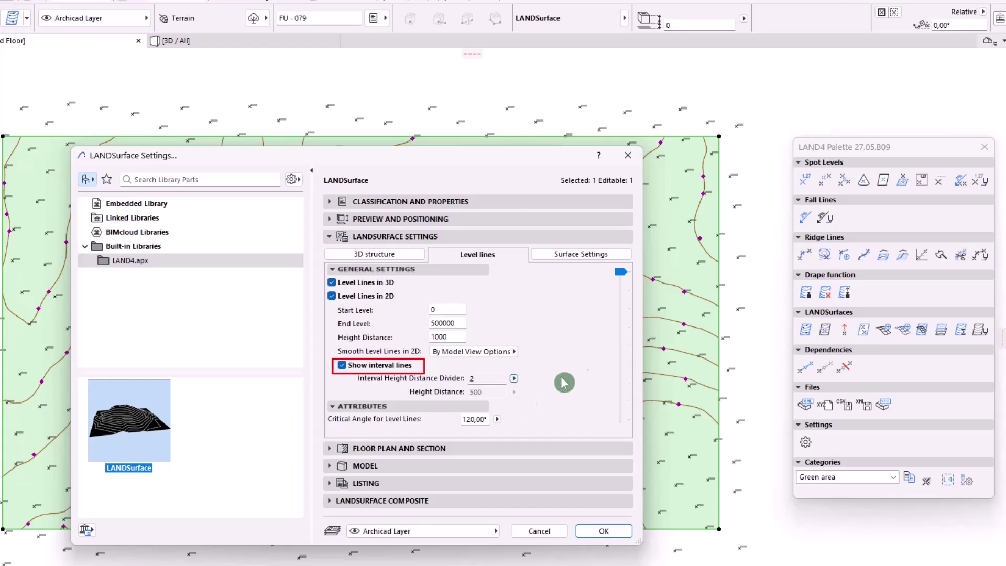
Review the line type and pen options, keep solid green interval lines and solid red 2D level lines, and apply the surface settings.
scroll(631, 429, down, 4)
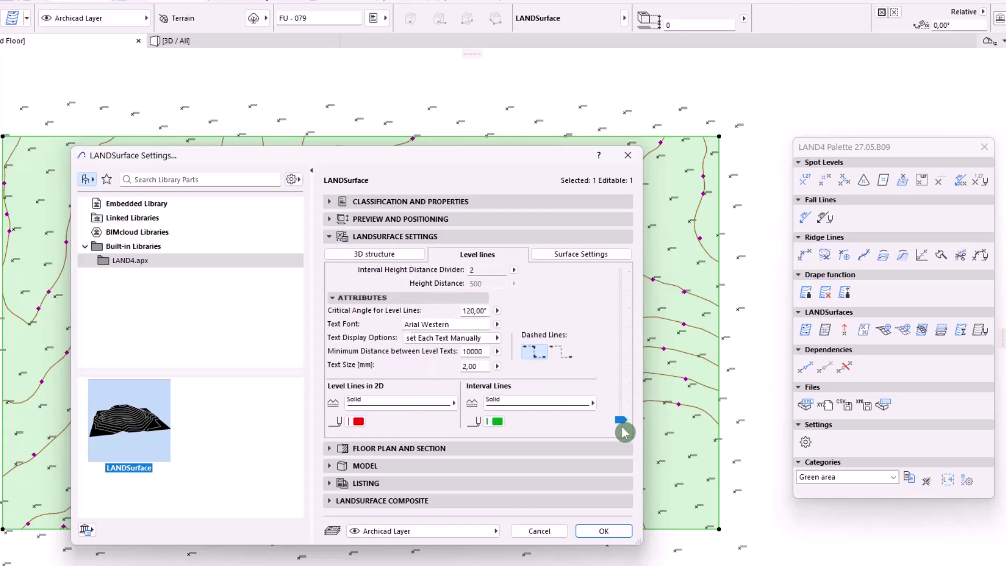
click(567, 407)
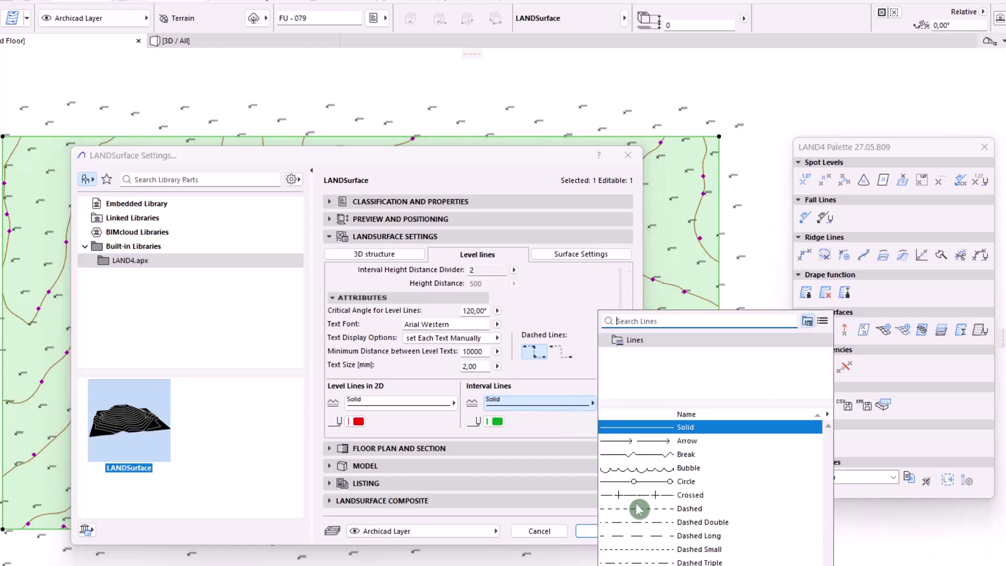
click(491, 422)
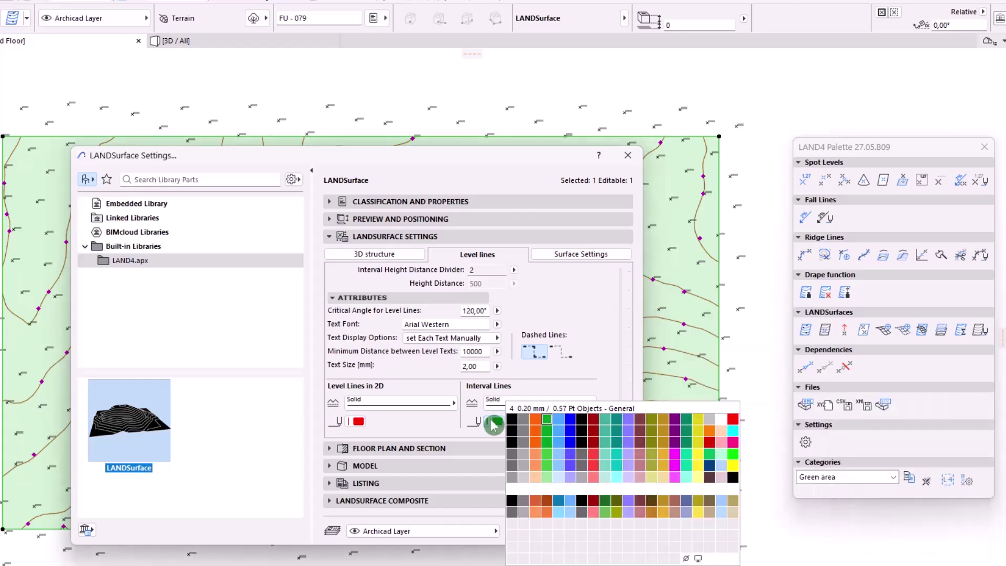
click(490, 421)
click(359, 422)
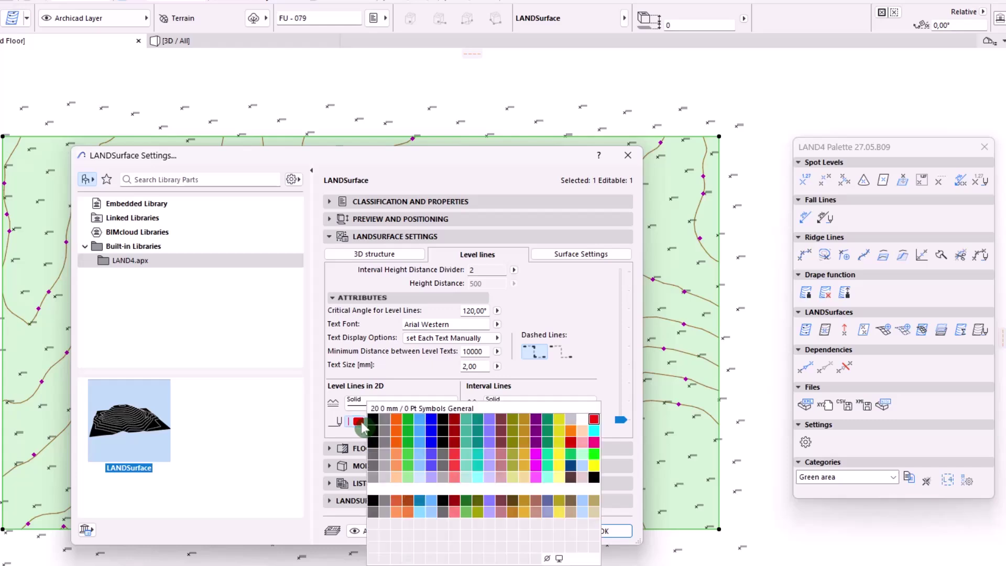
click(361, 425)
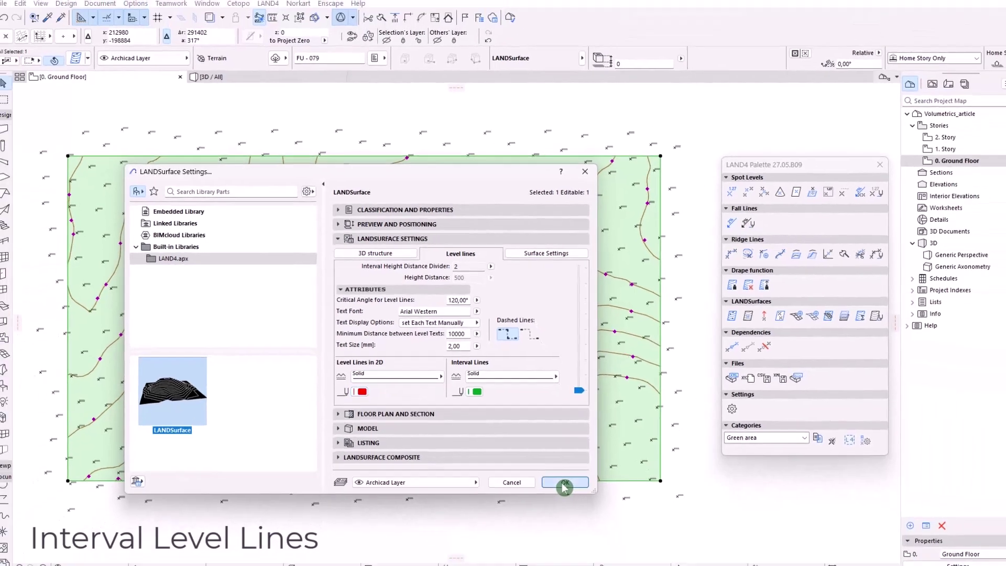
click(617, 531)
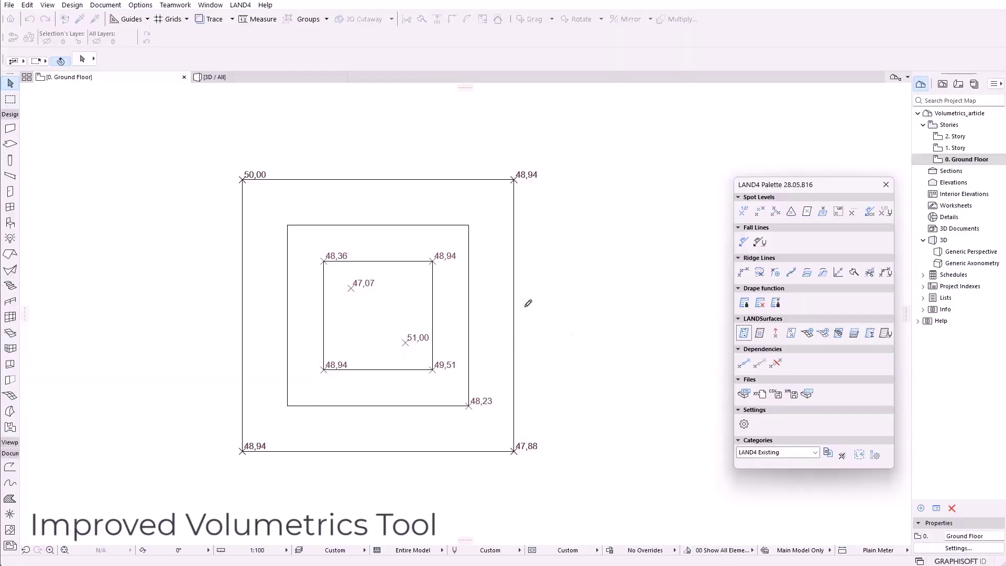
Create a named land surface from the outer square and its corner spot levels in the LAND4 Existing category.
click(514, 294)
click(650, 311)
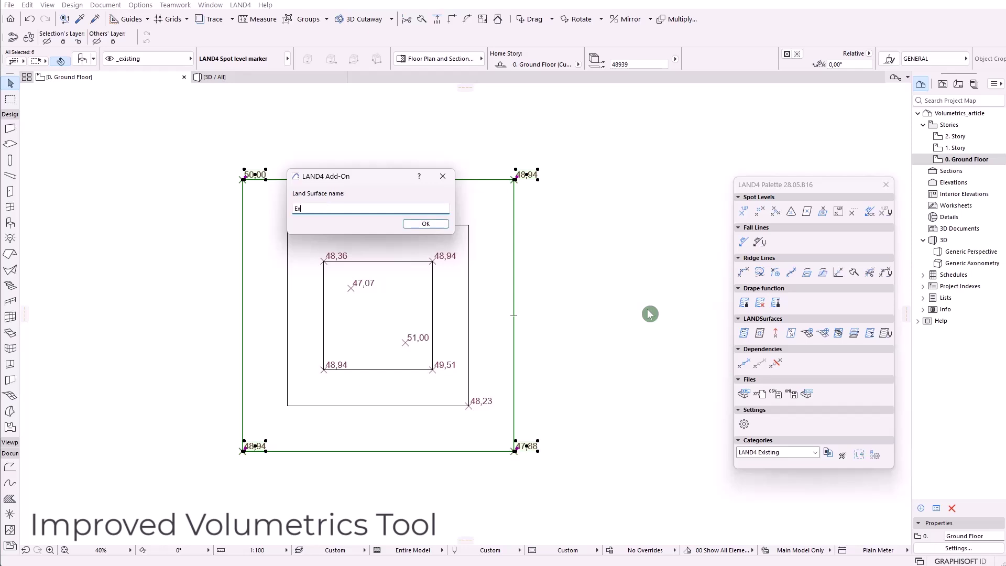
key(Return)
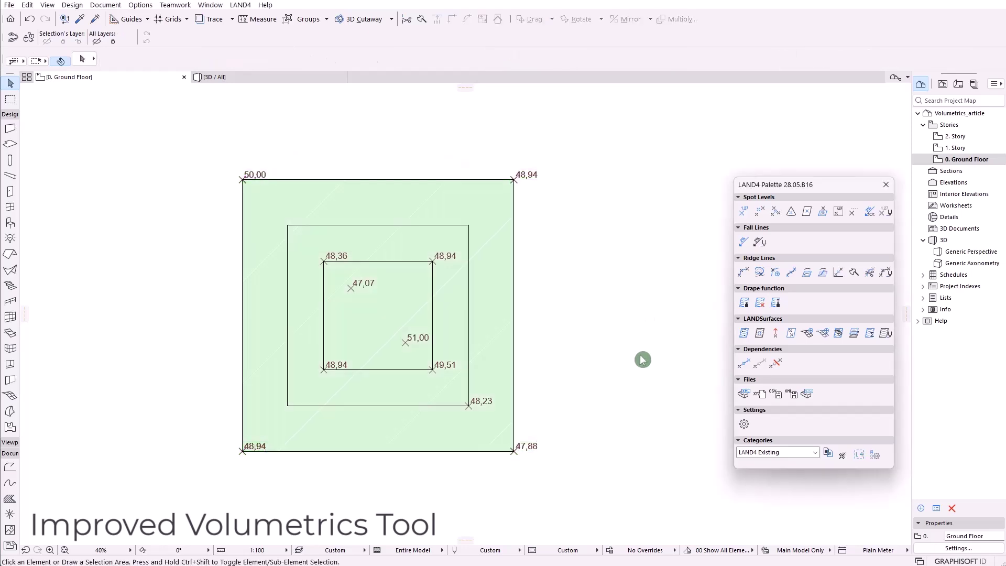
Create a land surface named New in the LAND4 New category from the nested squares and all their spot levels.
key(F3)
shift+middle_drag(563, 438, 660, 477)
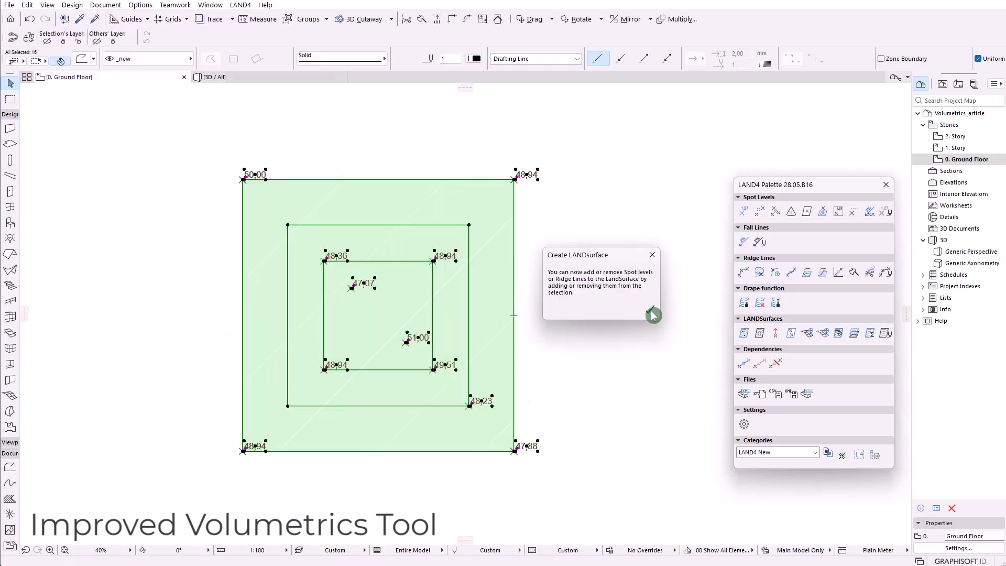
click(651, 313)
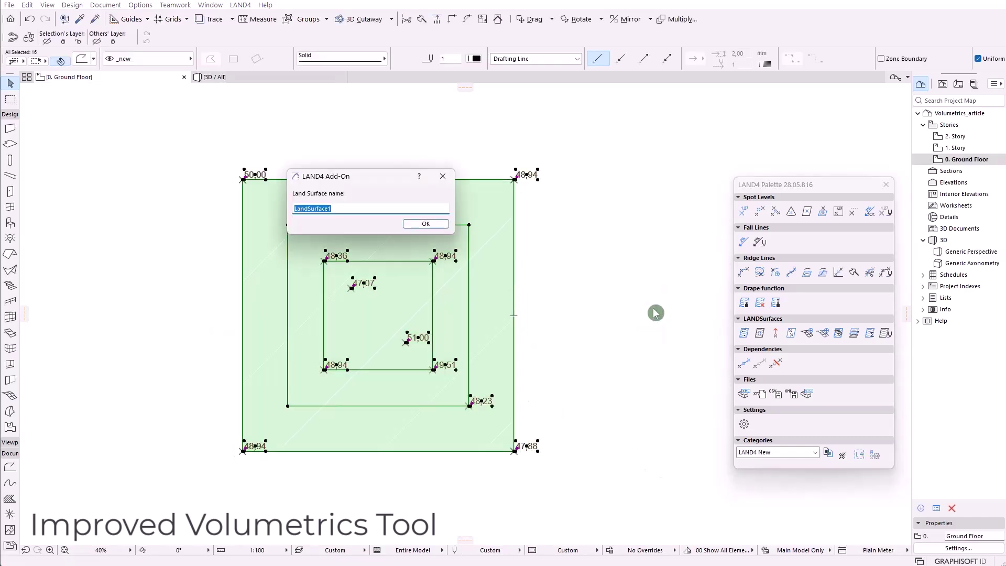
text(New)
key(Return)
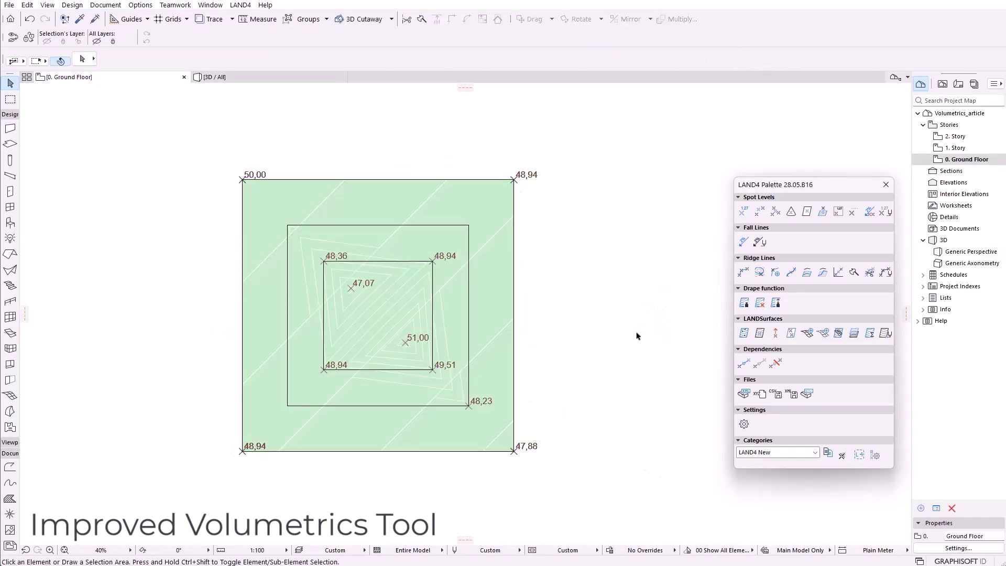
Calculate volumetrics in the Volumetrics category with Existing as first surface and New as second, placing the results table beside the terrain.
key(F3)
mouse_move(619, 341)
shift+middle_down()
mouse_move(640, 241)
mouse_move(603, 344)
shift+middle_up()
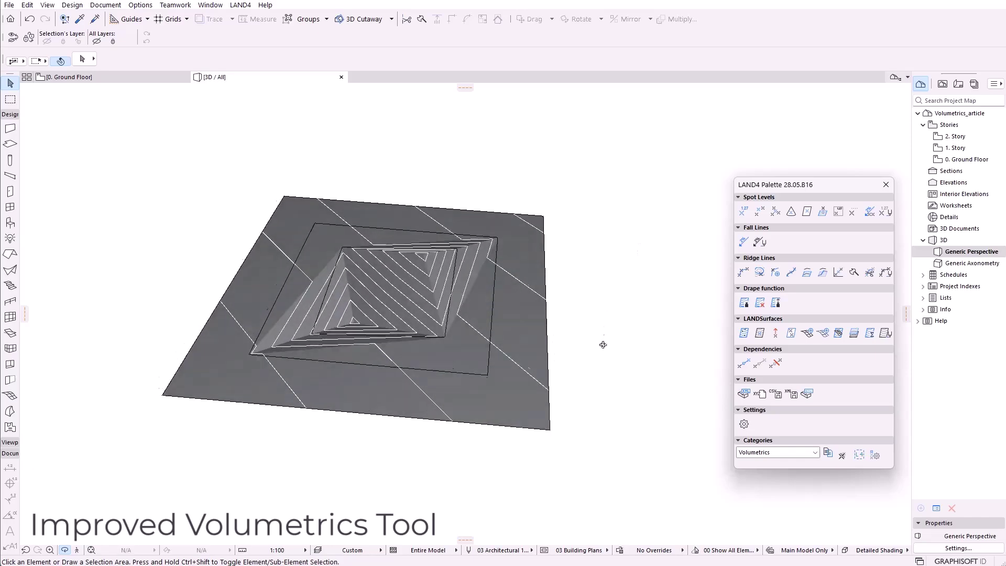
click(854, 332)
click(684, 220)
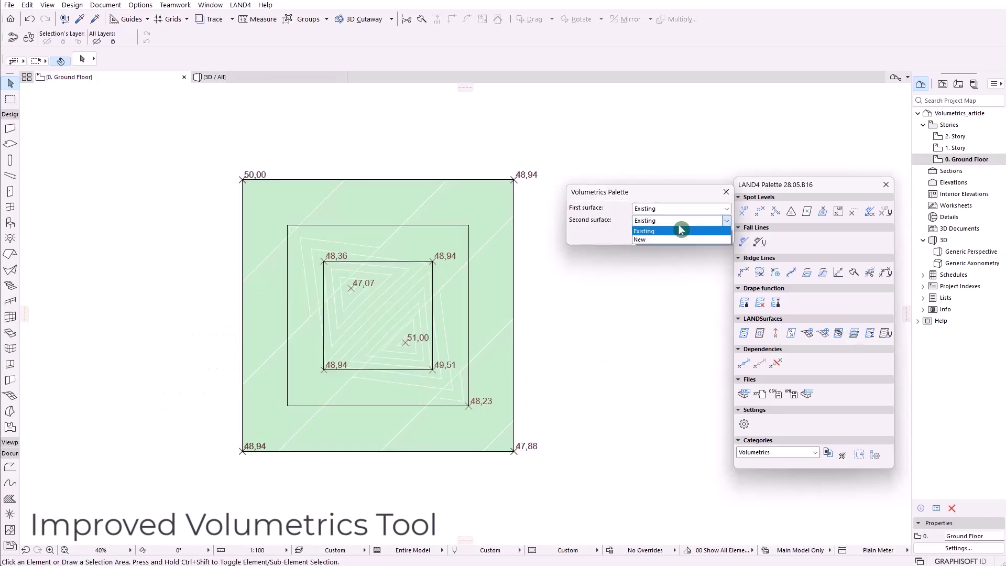
click(678, 239)
click(706, 238)
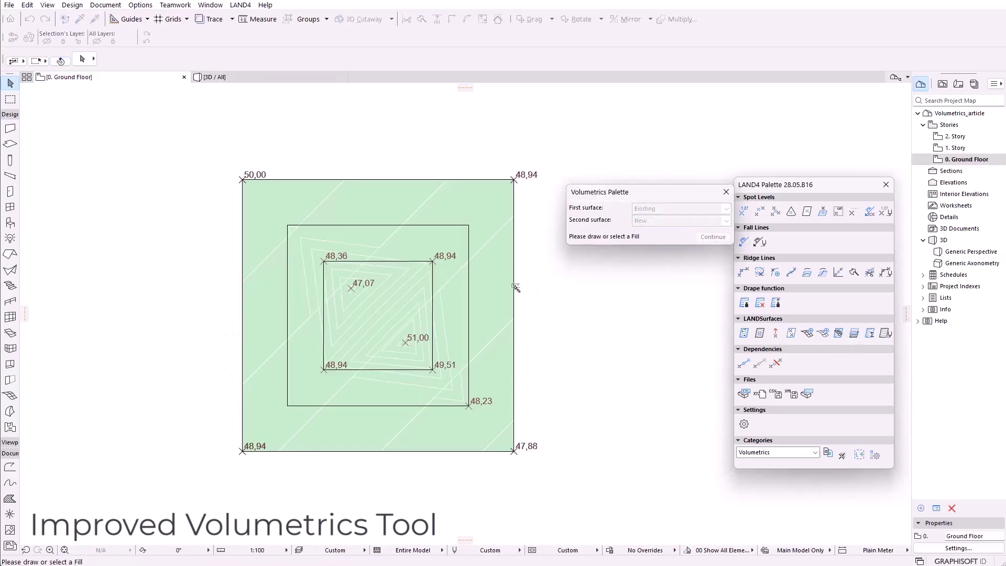
click(561, 309)
Examine the volumetrics results table, and inspect the coloured cut and fill surfaces in 3D from the side and above.
scroll(633, 326, up, 5)
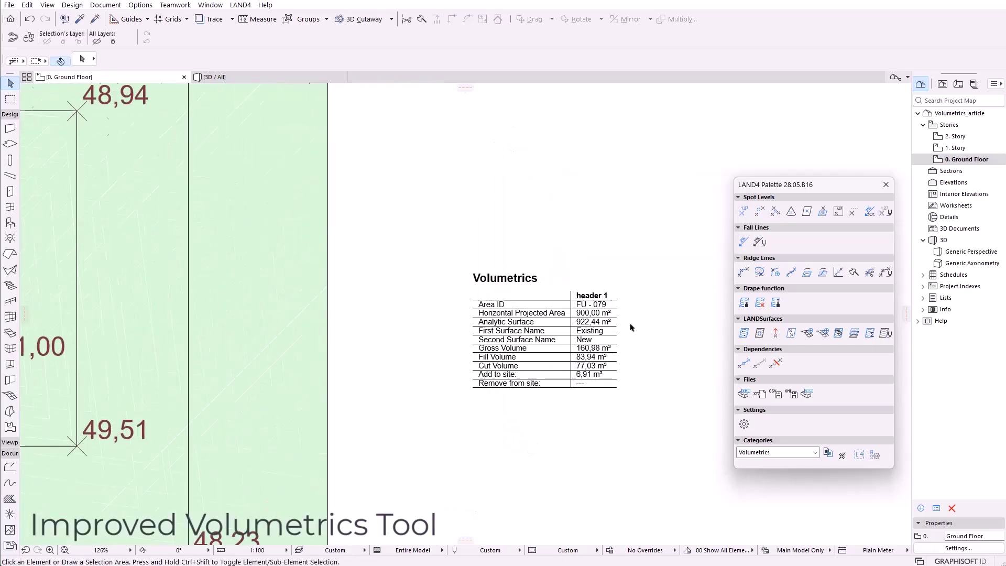
scroll(677, 329, up, 1)
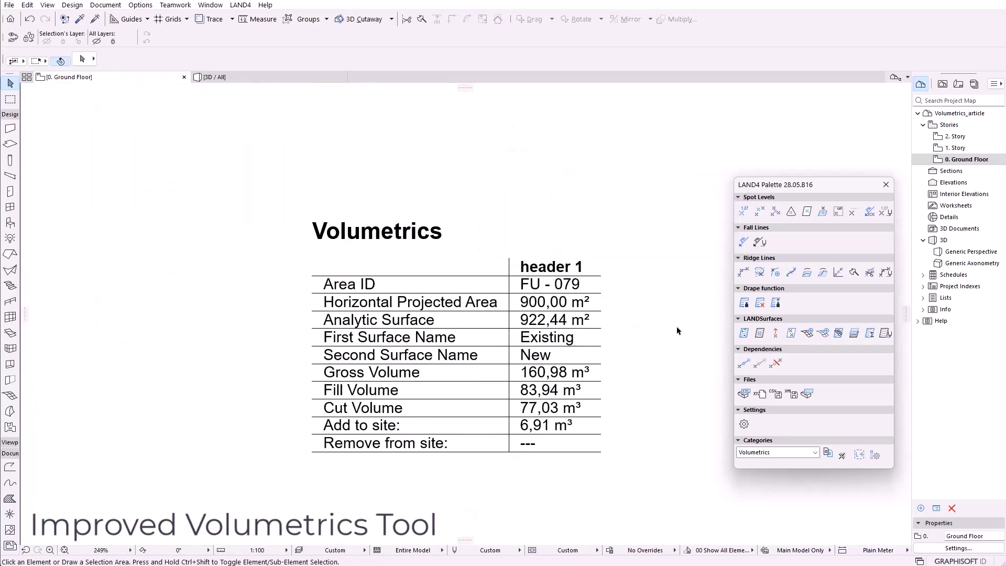
key(F3)
shift+middle_drag(662, 519, 616, 414)
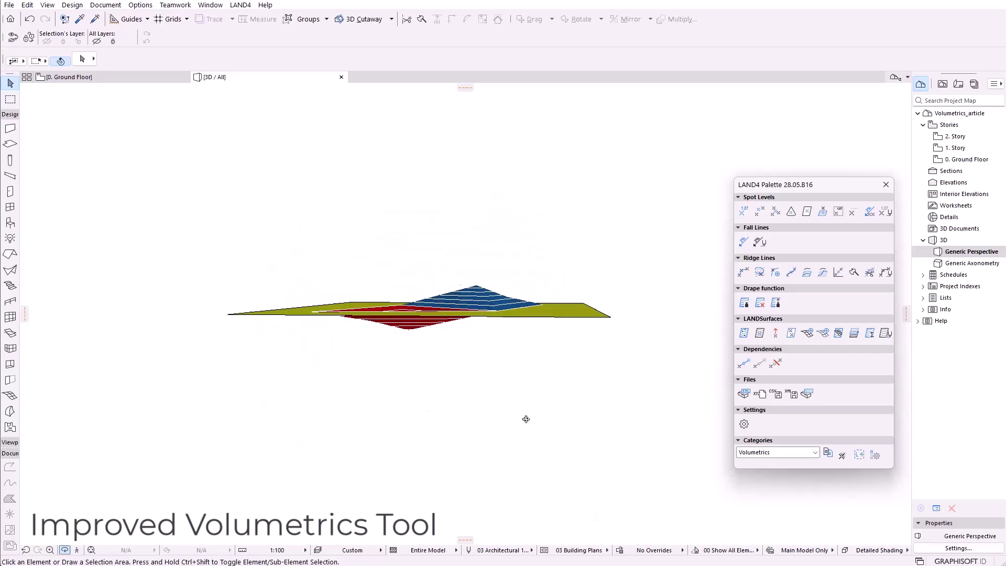
shift+middle_drag(526, 419, 696, 514)
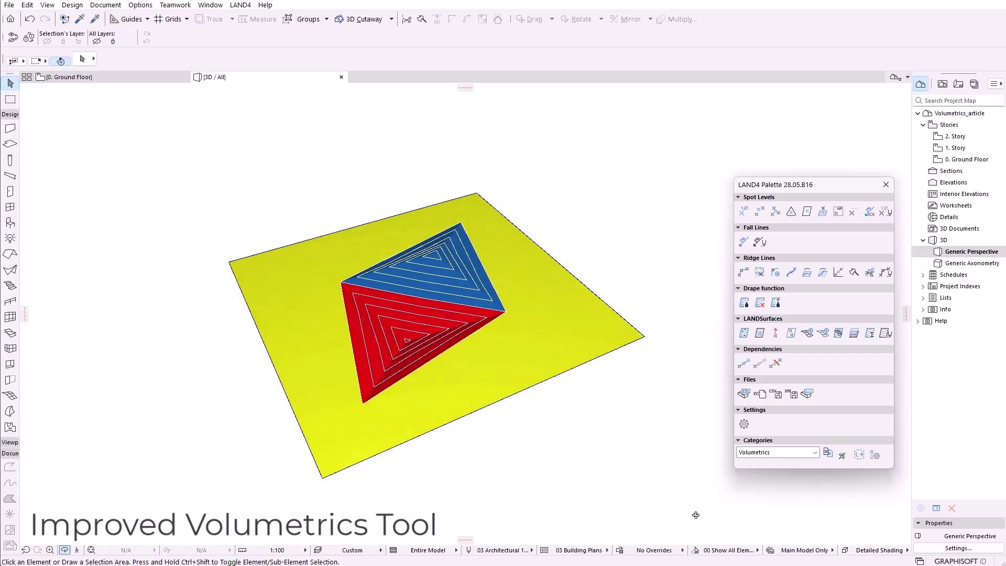